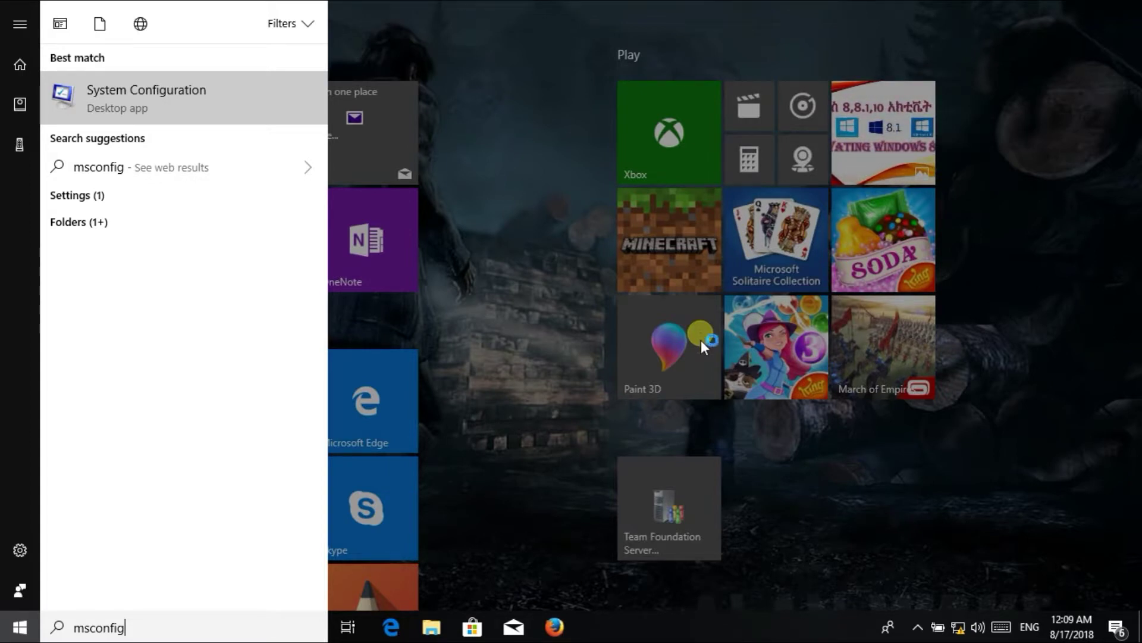
# Open System Configuration and set the number of processors to 4 in the advanced boot options
pyautogui.press('Return')
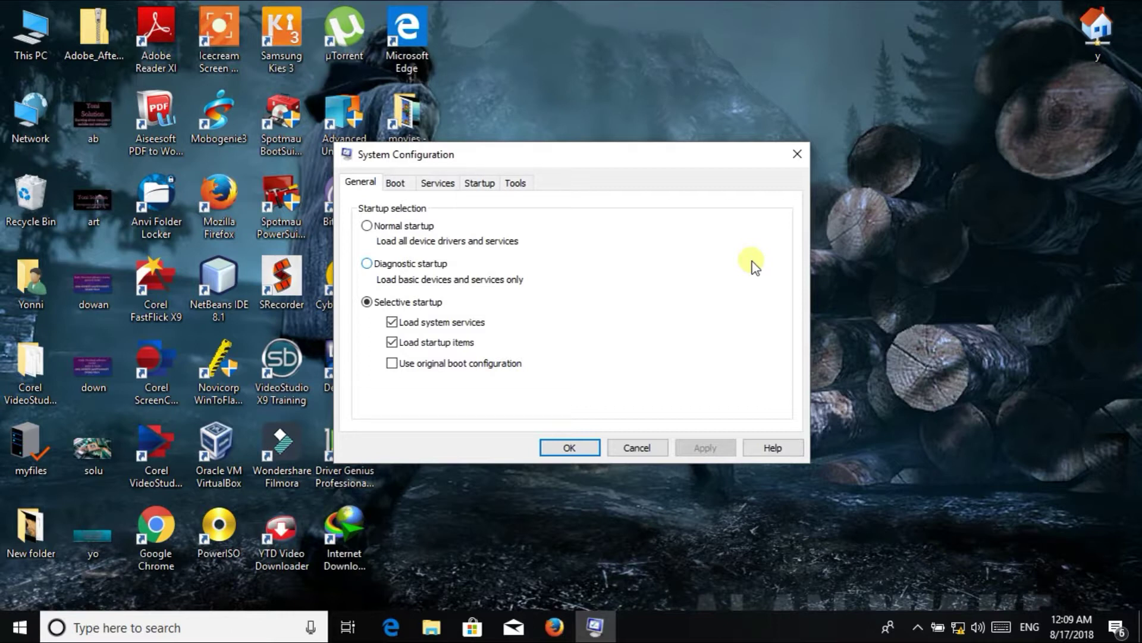
pyautogui.click(395, 184)
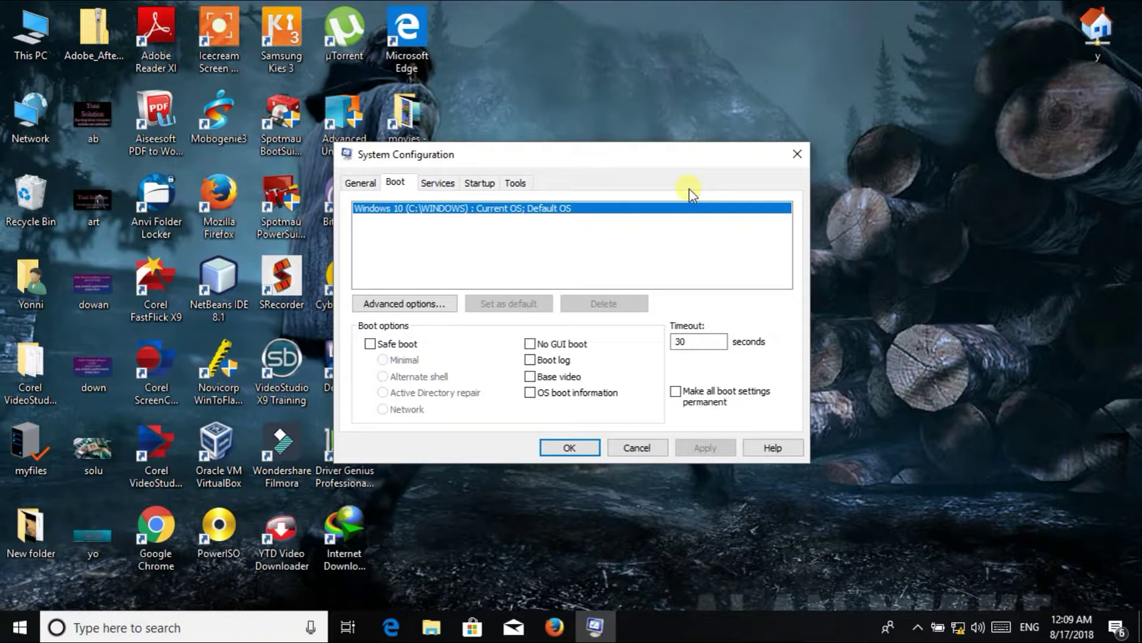
pyautogui.click(407, 301)
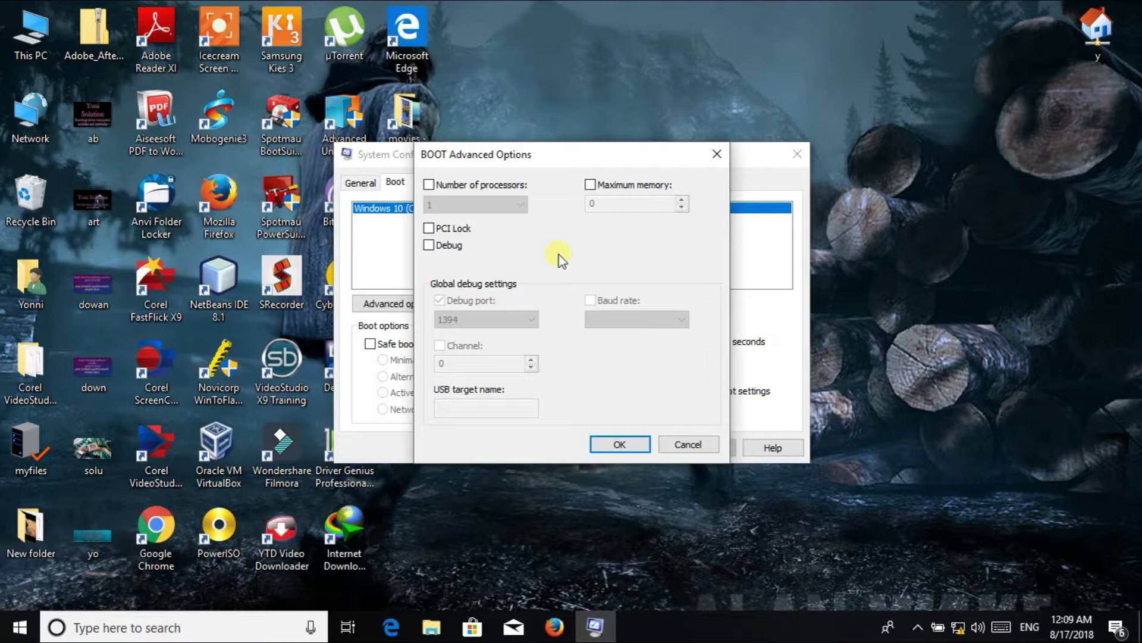
pyautogui.click(431, 185)
pyautogui.click(452, 198)
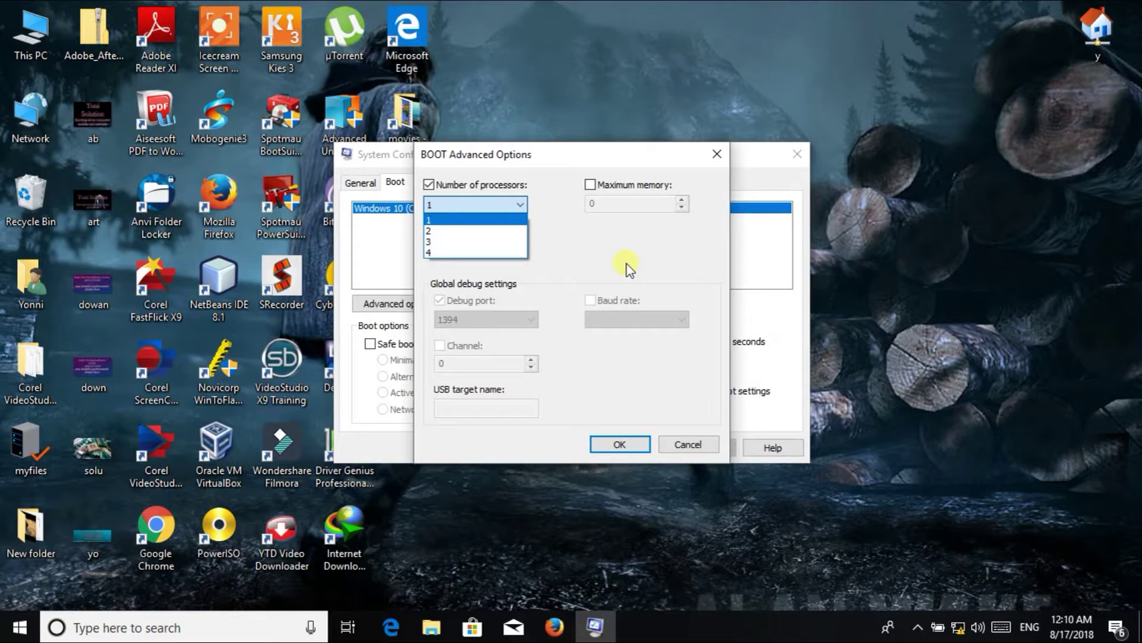
pyautogui.click(435, 252)
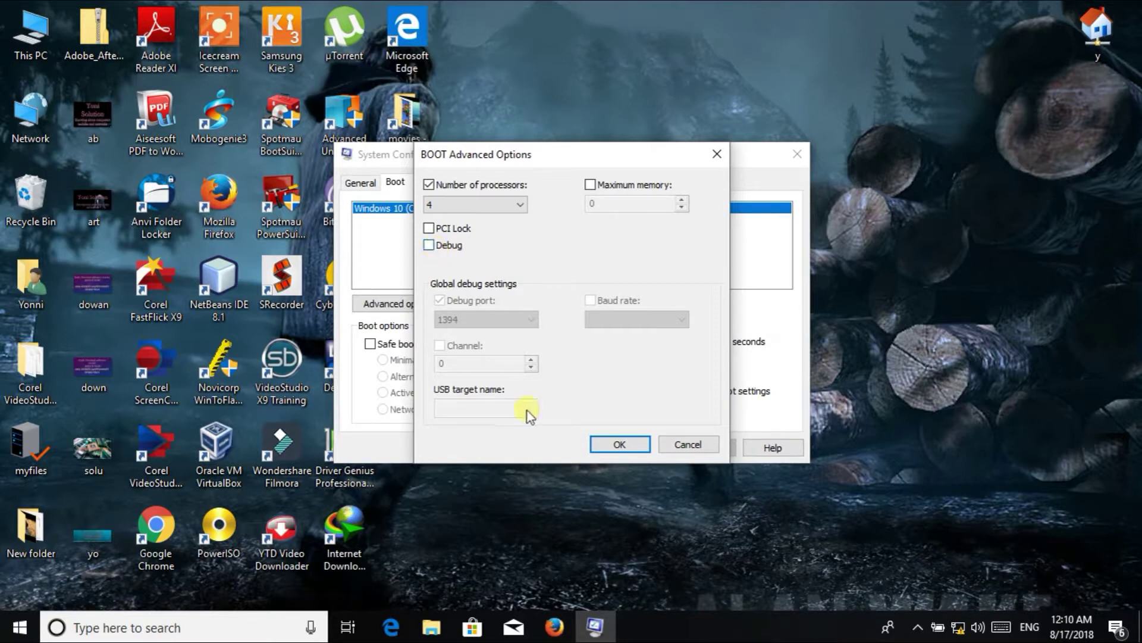
pyautogui.click(613, 446)
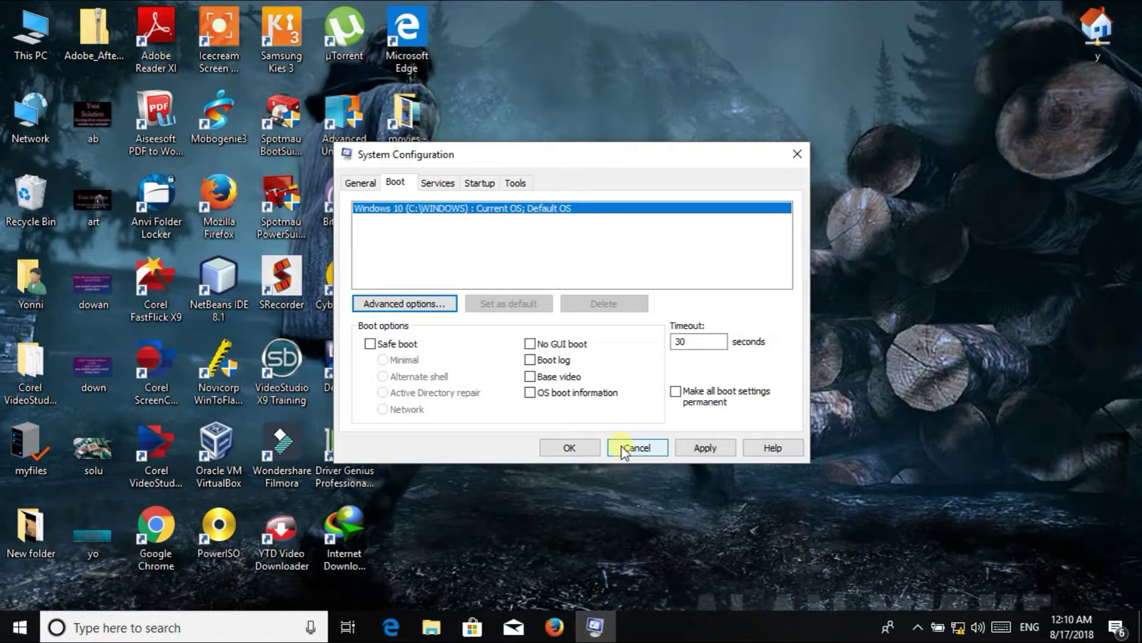
# Apply the boot configuration changes and exit without restarting the computer
pyautogui.click(695, 447)
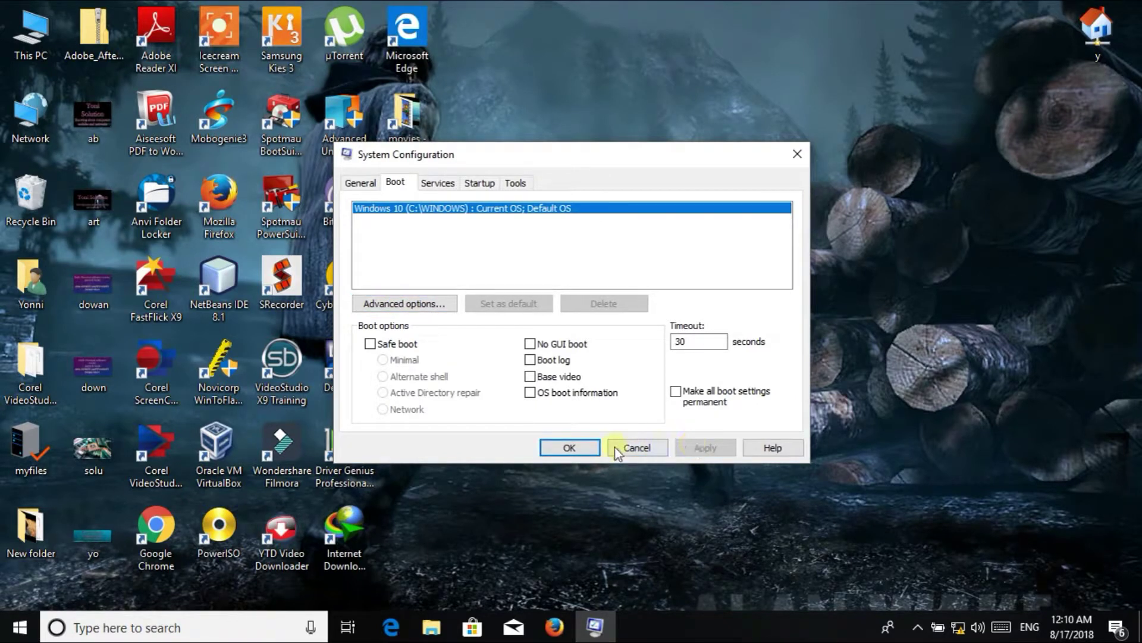
pyautogui.click(586, 448)
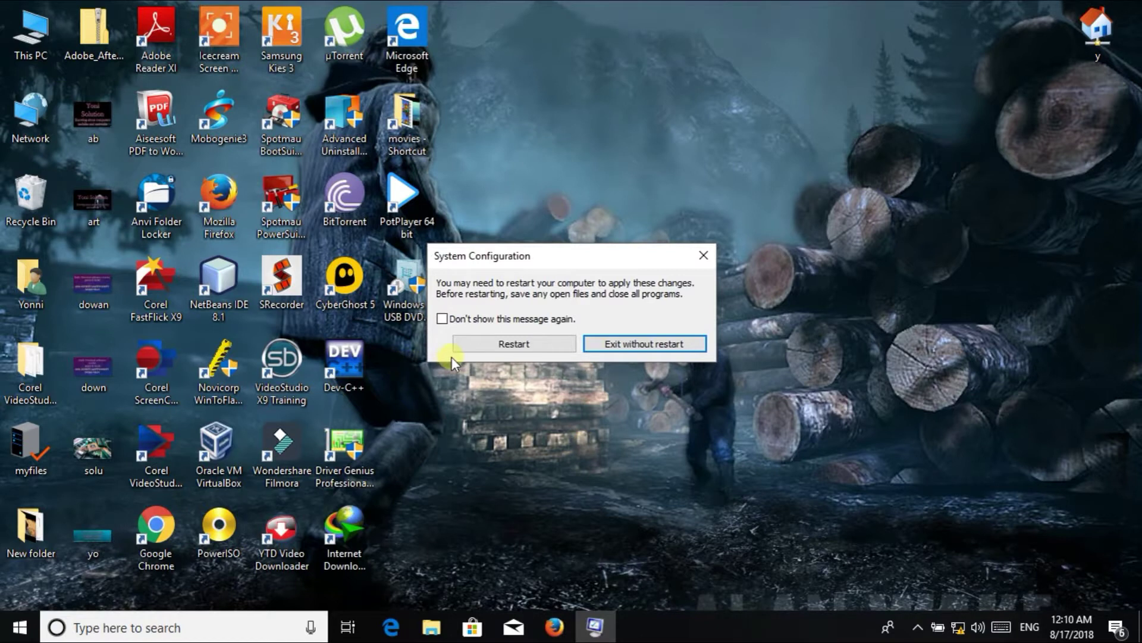
pyautogui.click(619, 344)
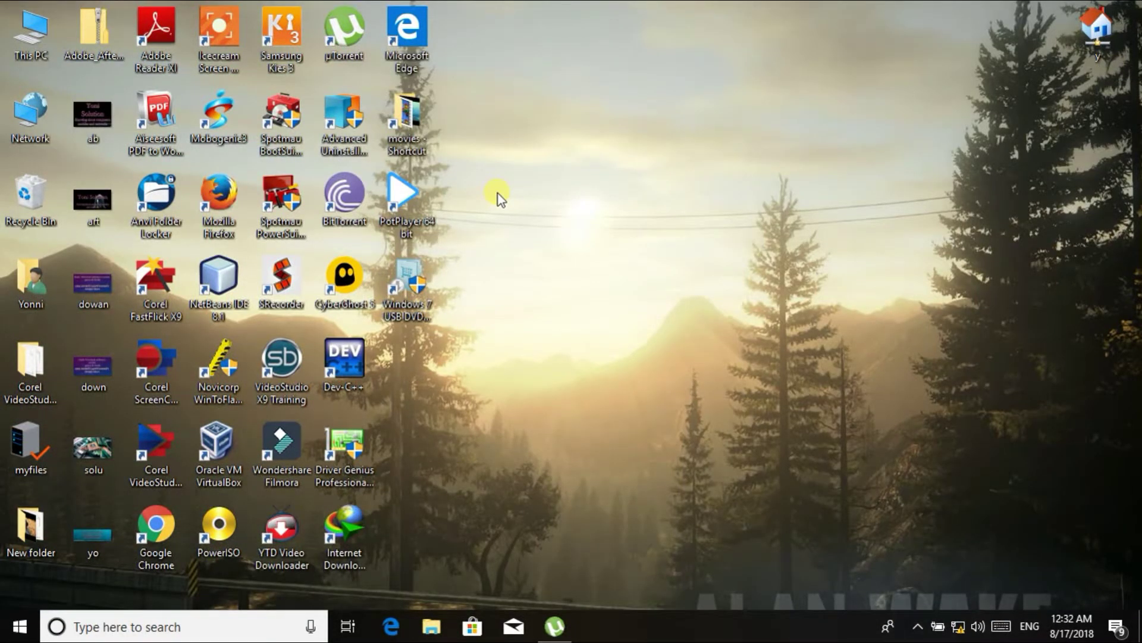
pyautogui.rightClick(641, 109)
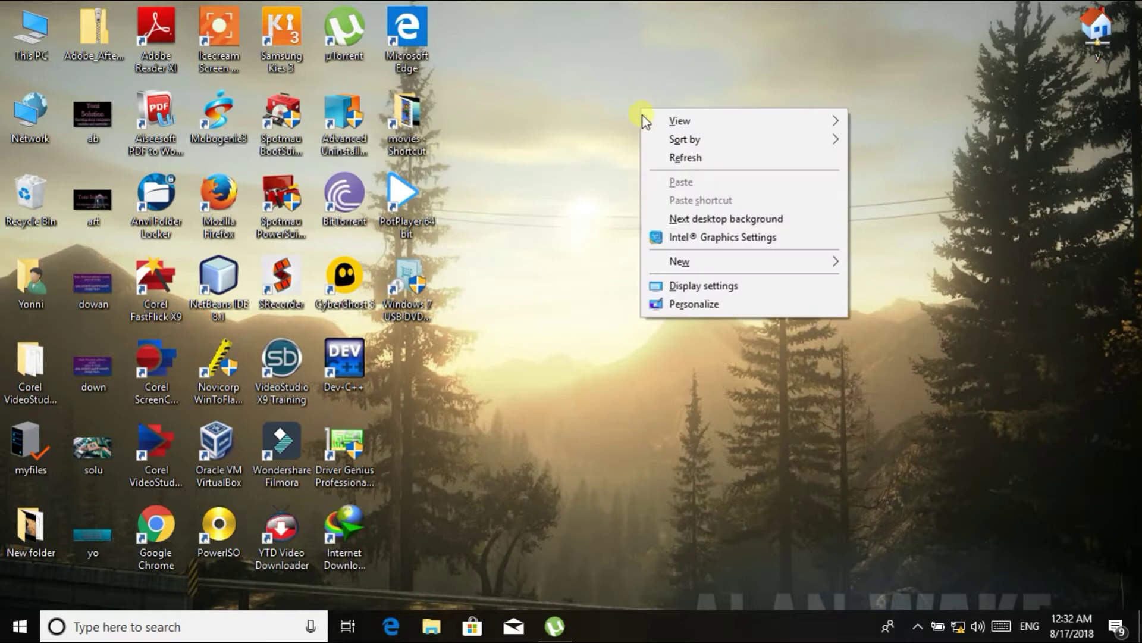
pyautogui.click(650, 158)
pyautogui.rightClick(649, 159)
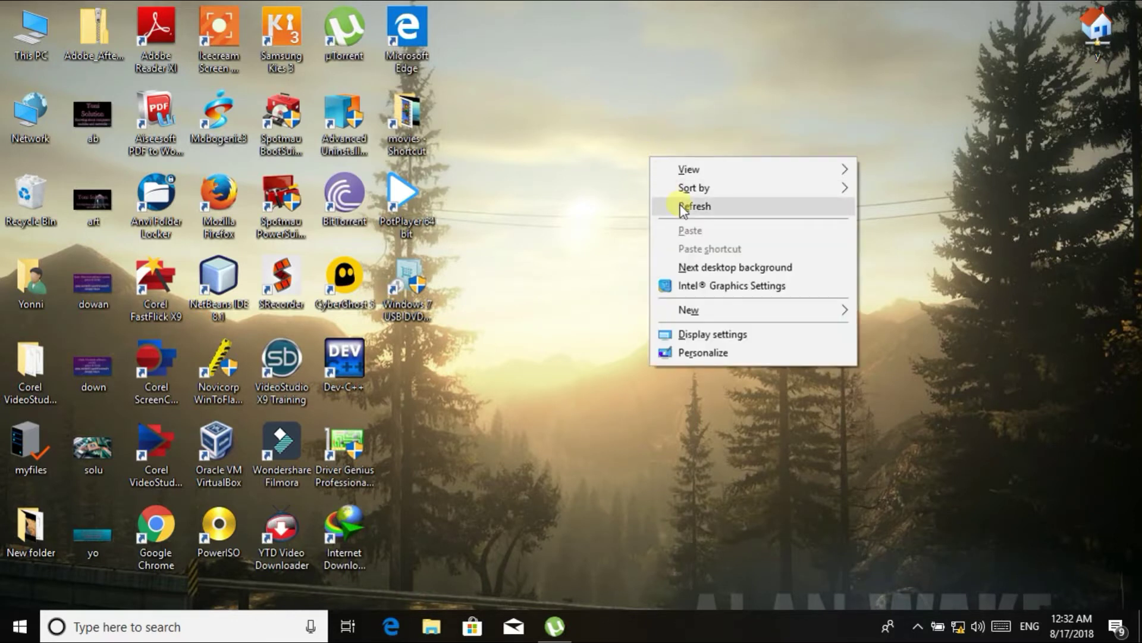
pyautogui.click(679, 206)
pyautogui.rightClick(569, 153)
pyautogui.click(604, 206)
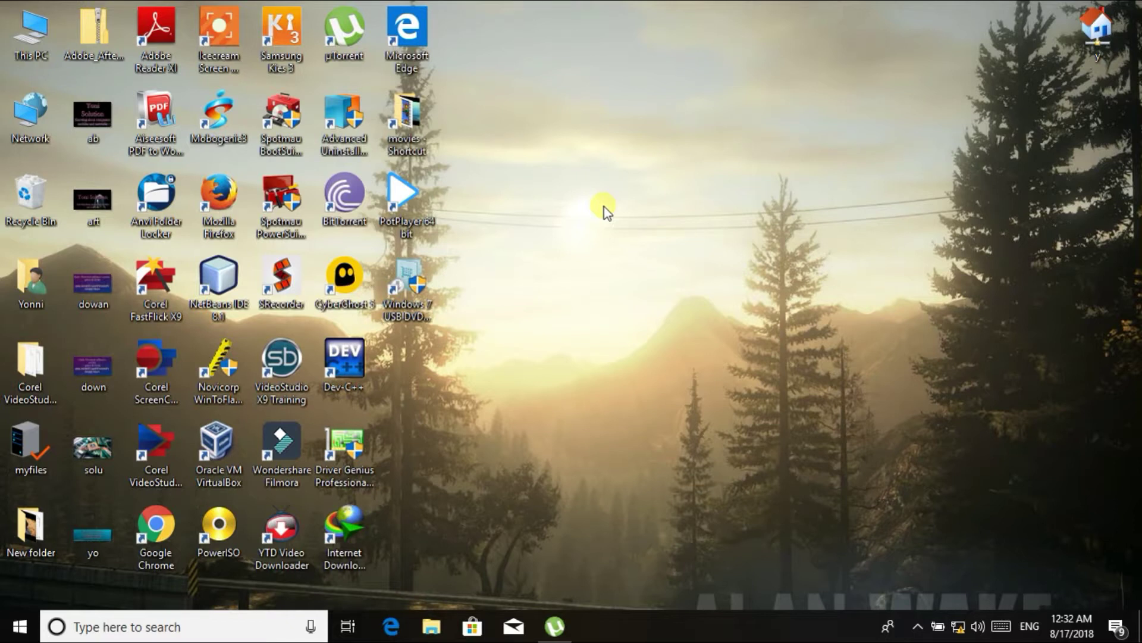
pyautogui.rightClick(587, 127)
pyautogui.click(615, 176)
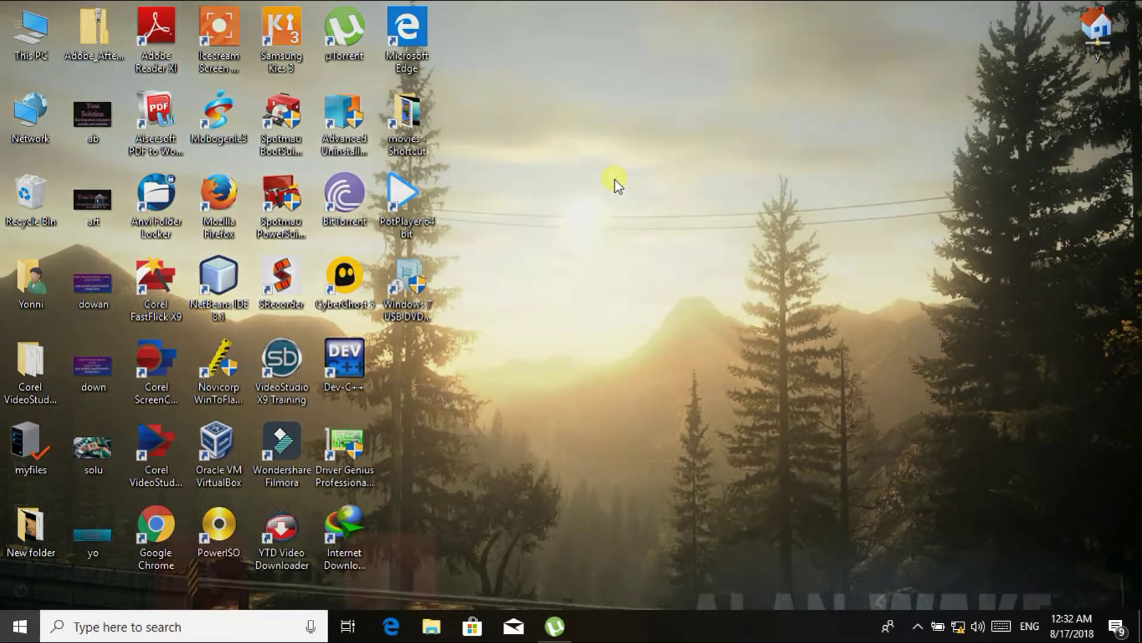
# Reopen System Configuration with msconfig, check the number of processors in the advanced boot options, and close it
pyautogui.press('super')
pyautogui.write('msconfig\\')
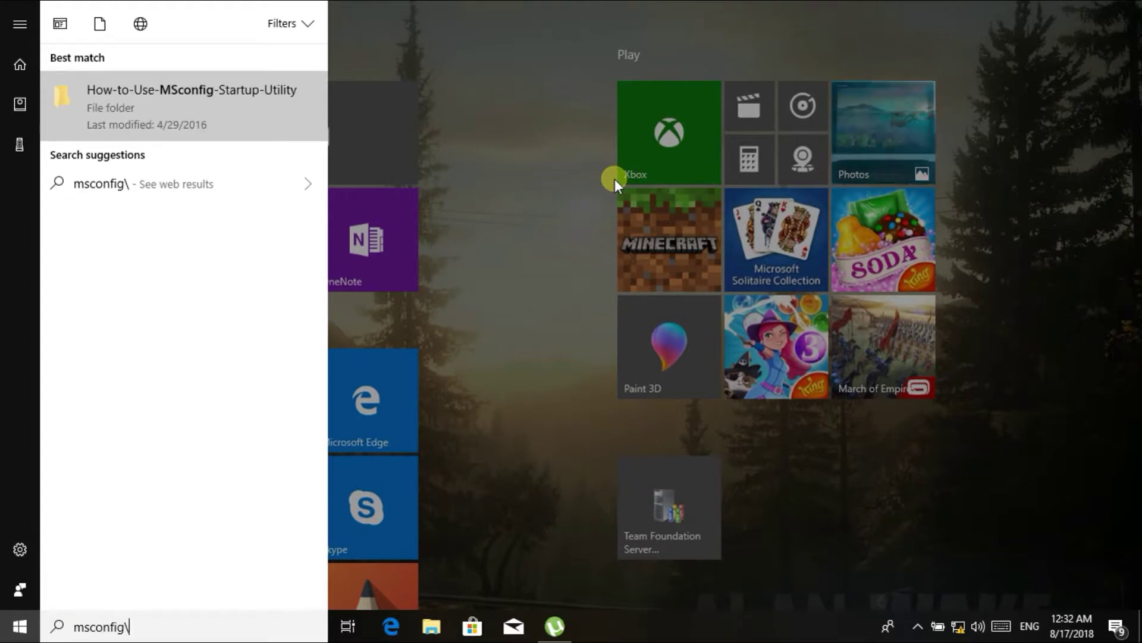
pyautogui.press('BackSpace')
pyautogui.press('Return')
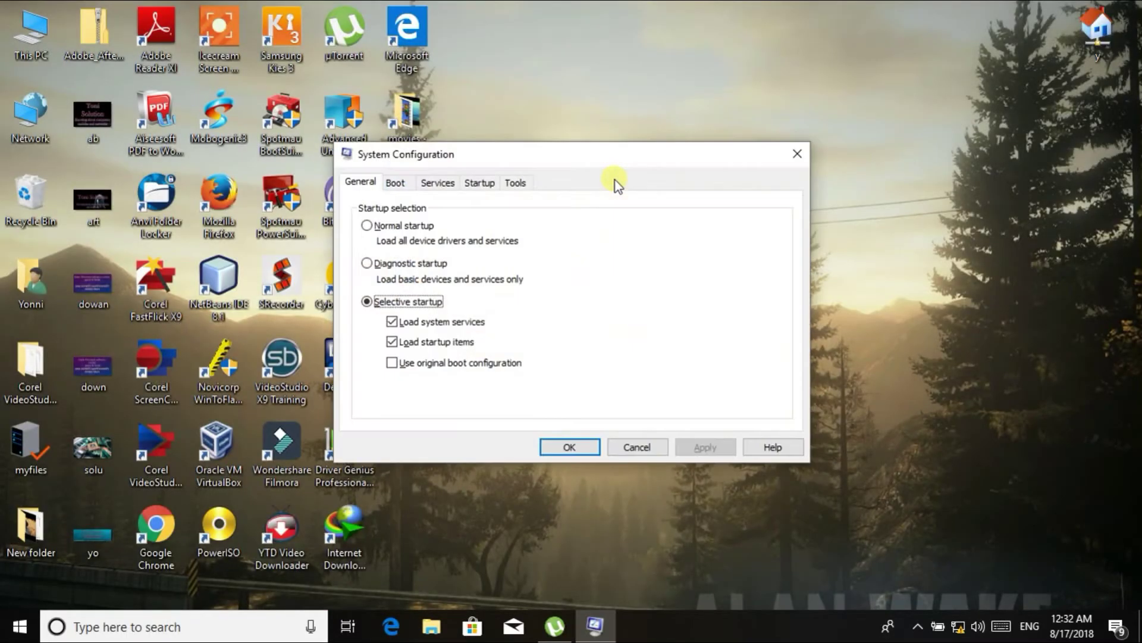
pyautogui.click(395, 182)
pyautogui.click(402, 306)
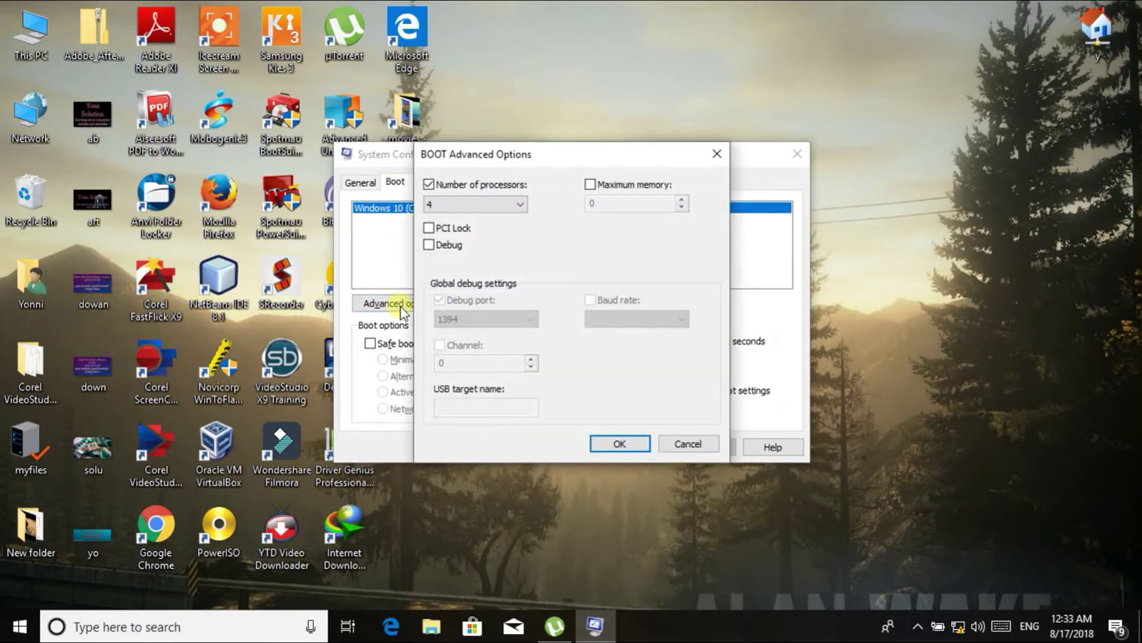
pyautogui.click(457, 205)
pyautogui.click(457, 205)
pyautogui.click(619, 444)
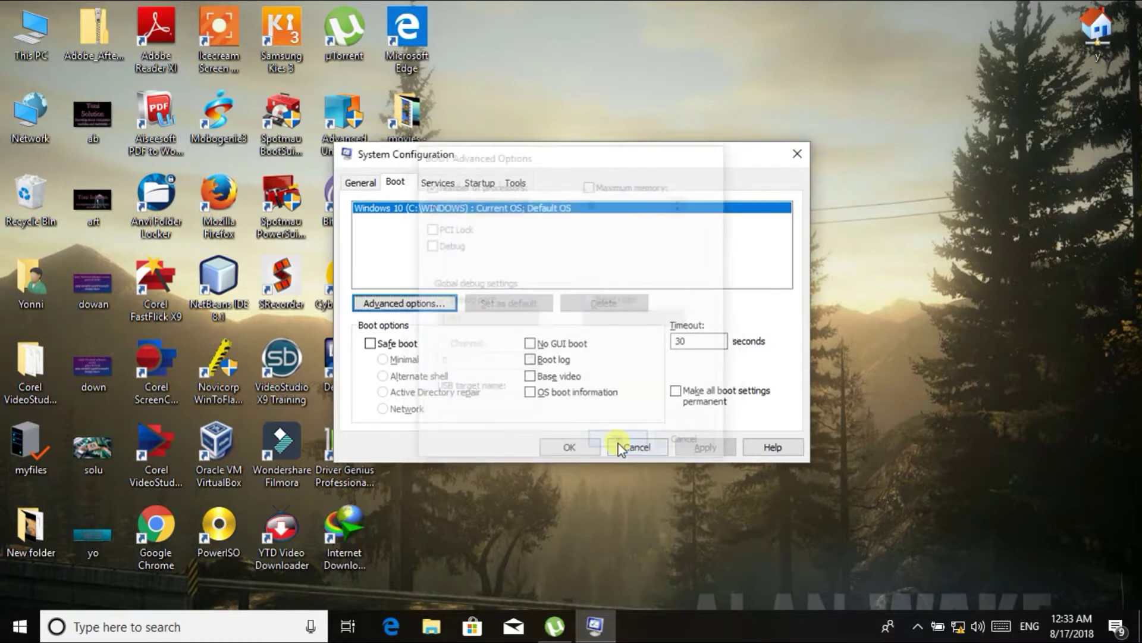
pyautogui.click(798, 153)
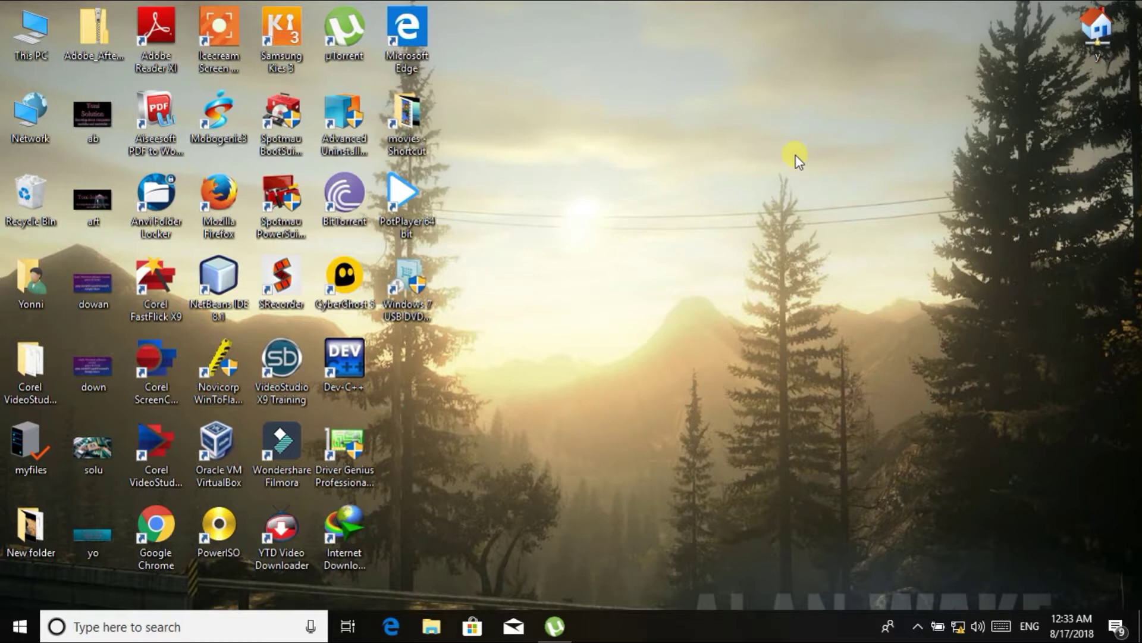
# Run Performance Monitor as administrator from the Windows Administrative Tools and display its live performance graph
pyautogui.press('super')
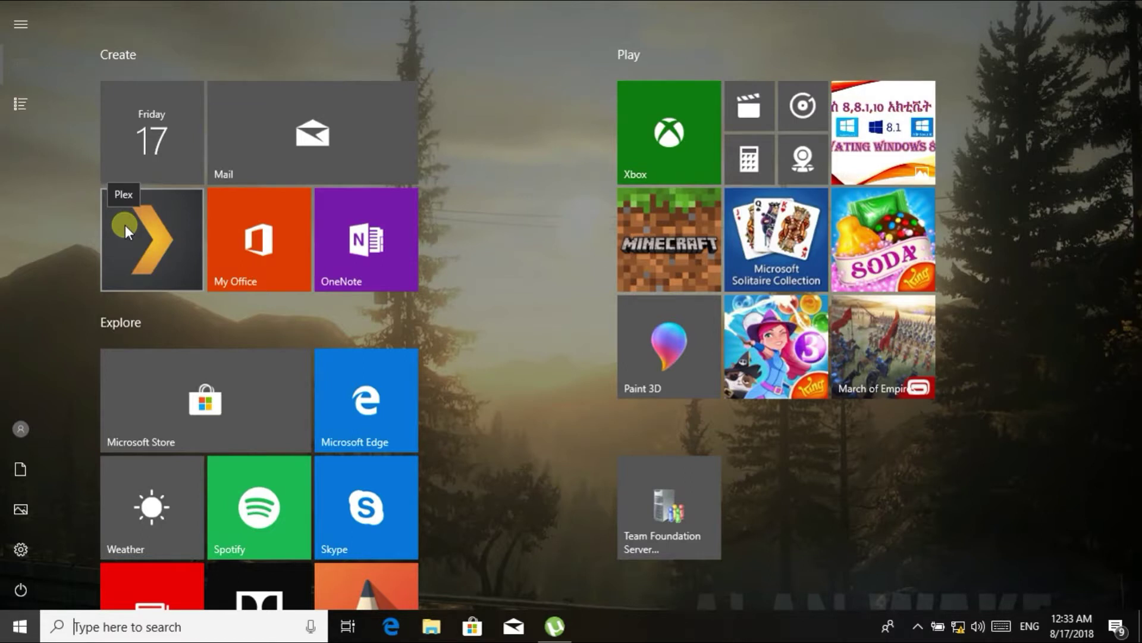
pyautogui.click(20, 105)
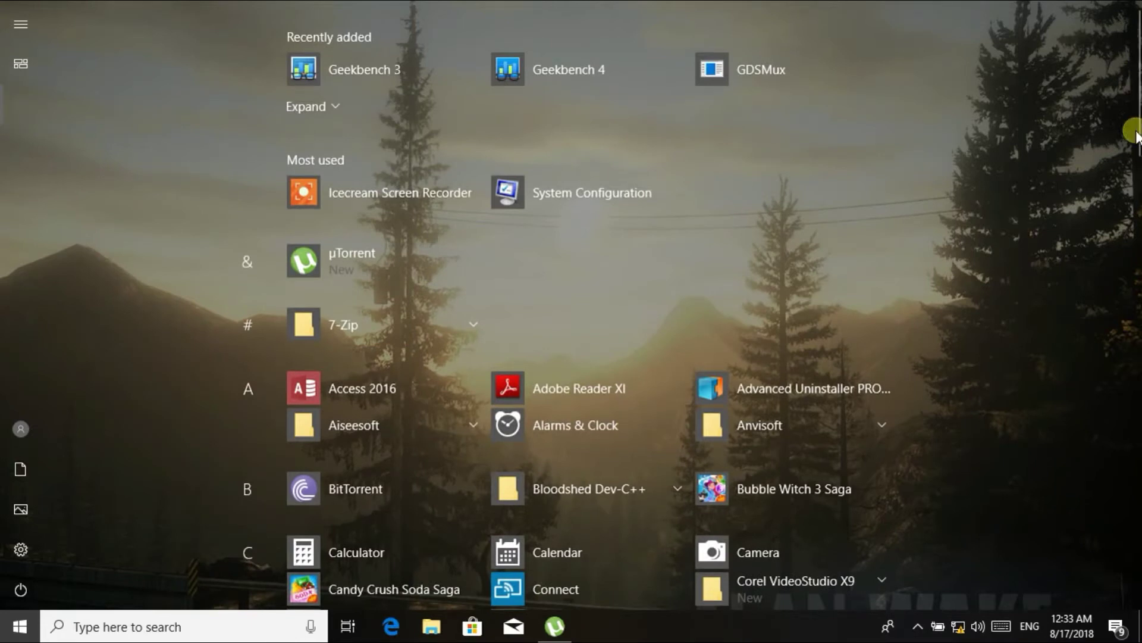
pyautogui.moveTo(1134, 122); pyautogui.dragTo(1115, 576)
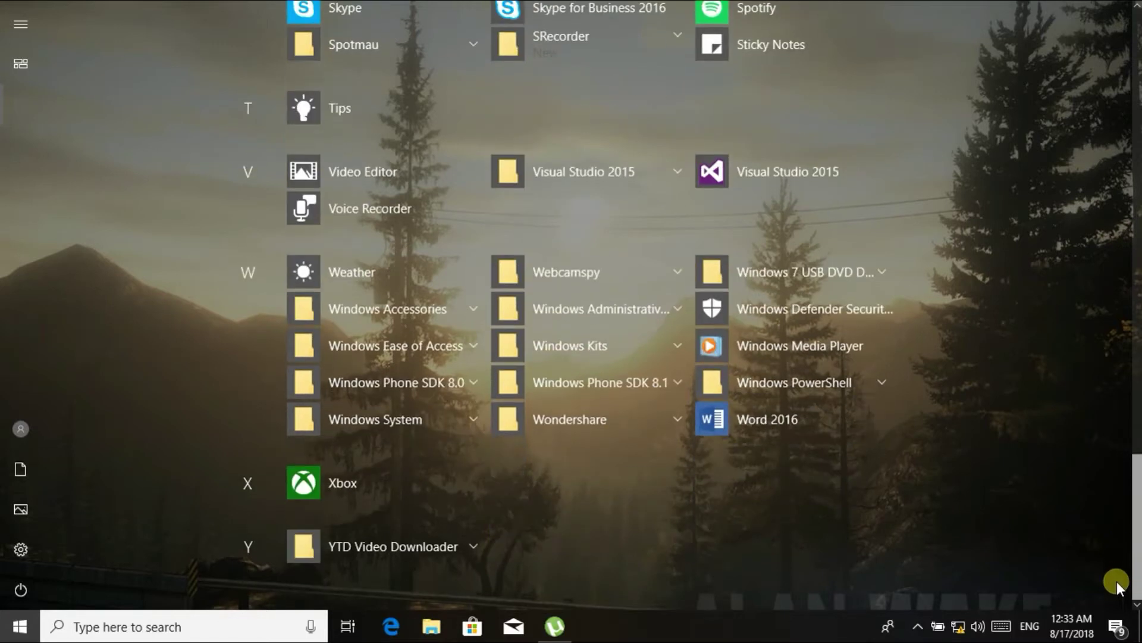
pyautogui.click(671, 310)
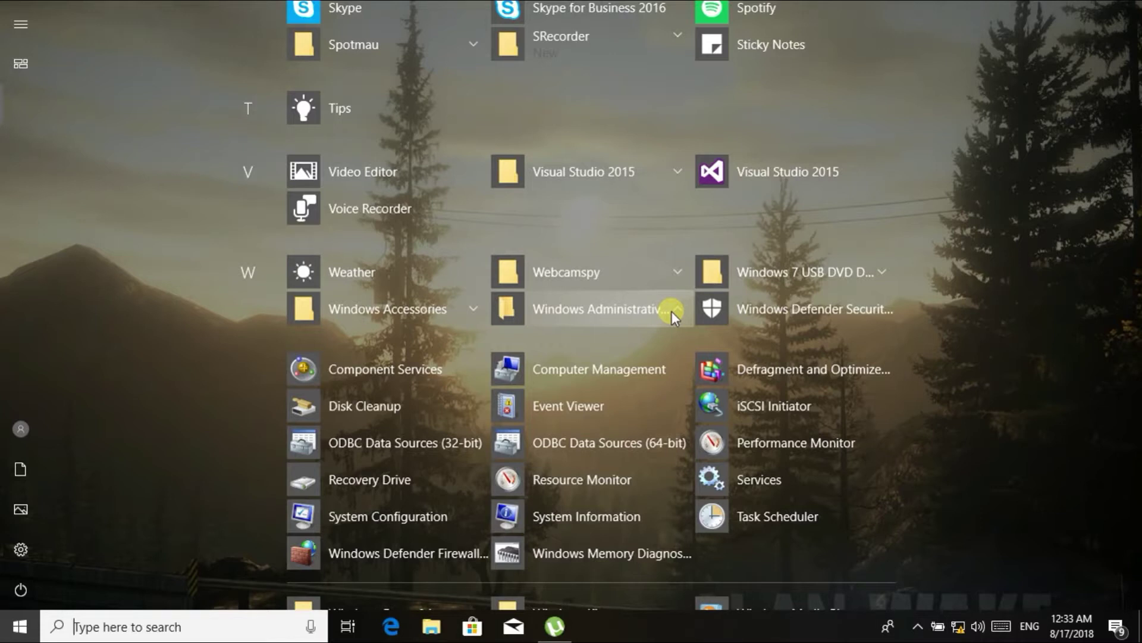
pyautogui.click(731, 447)
pyautogui.rightClick(731, 447)
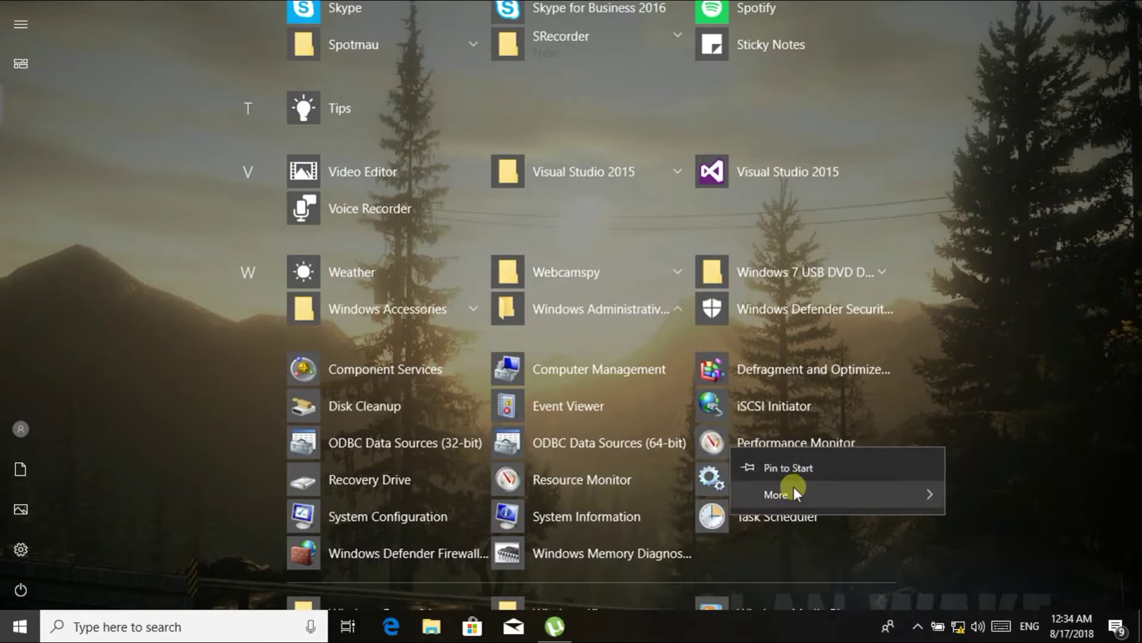
pyautogui.moveTo(801, 487)
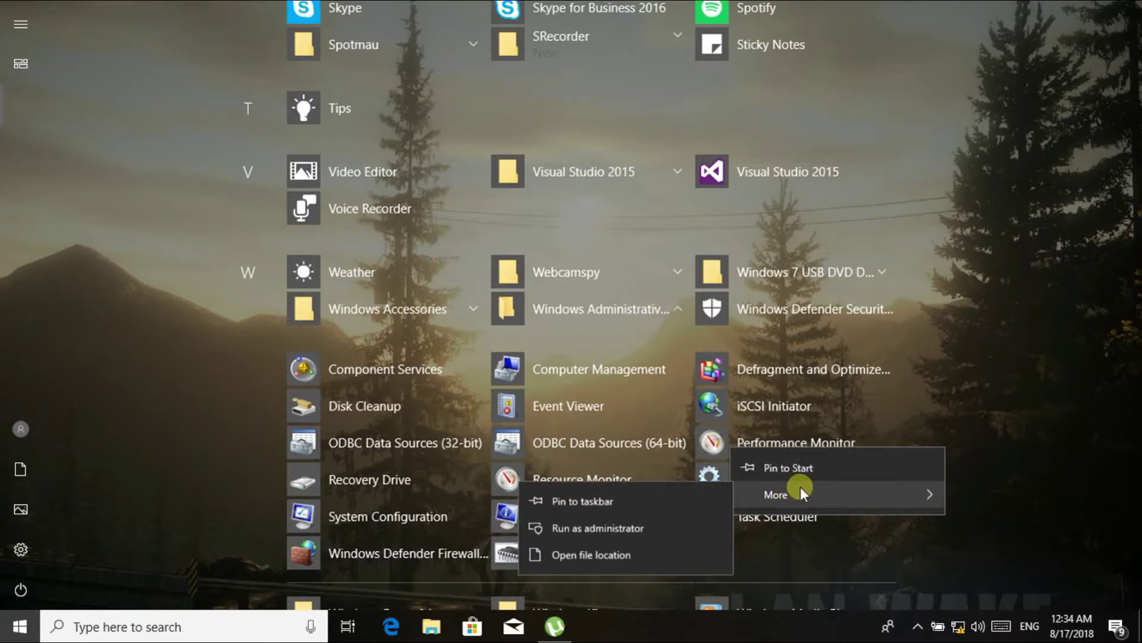
pyautogui.click(615, 531)
pyautogui.click(455, 355)
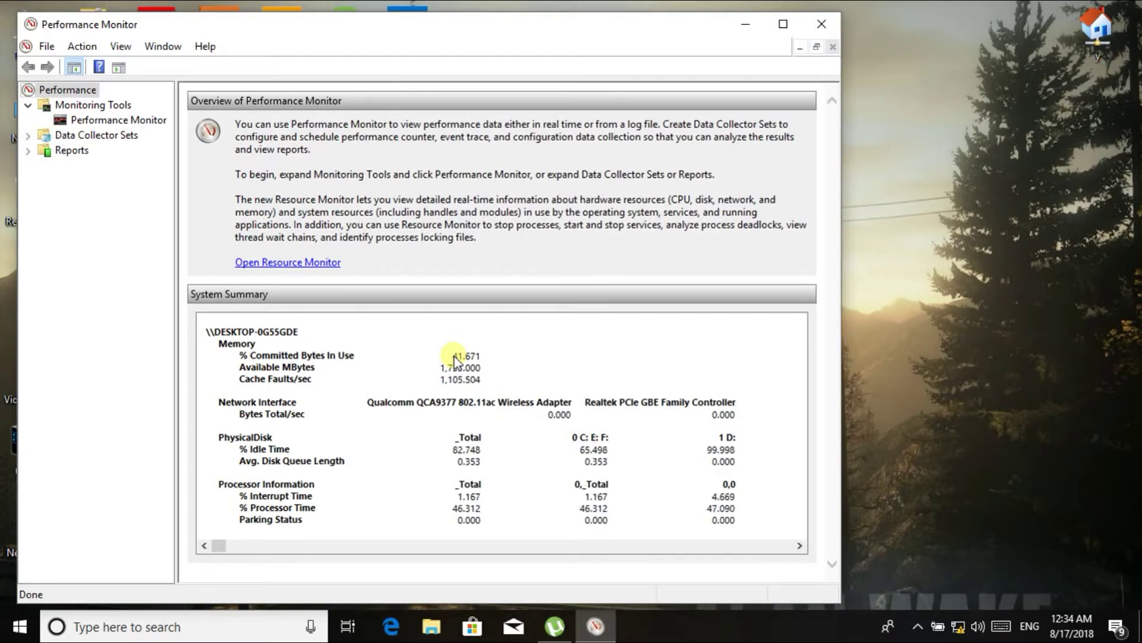
pyautogui.click(73, 122)
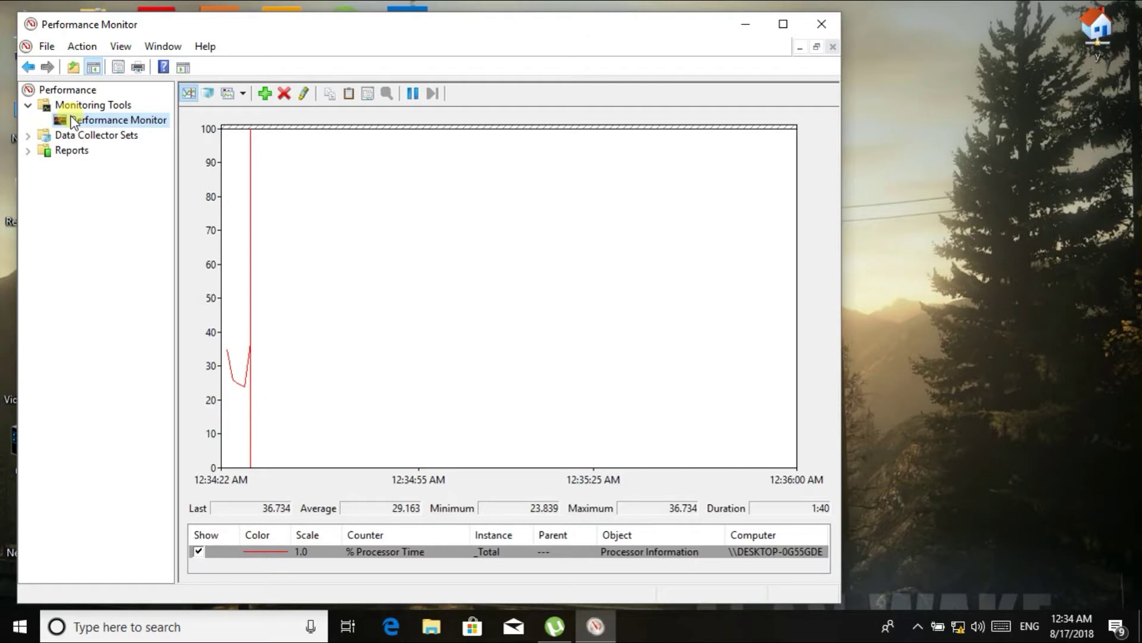
# Start a new data collector set under User Defined and name it Cpu
pyautogui.click(31, 135)
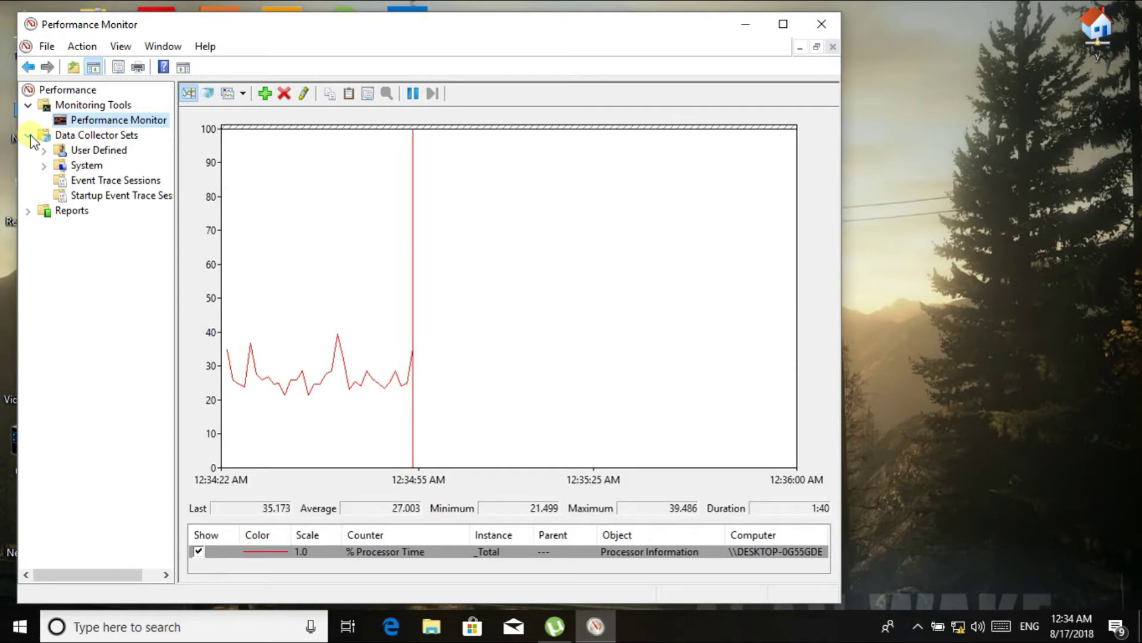
pyautogui.click(75, 152)
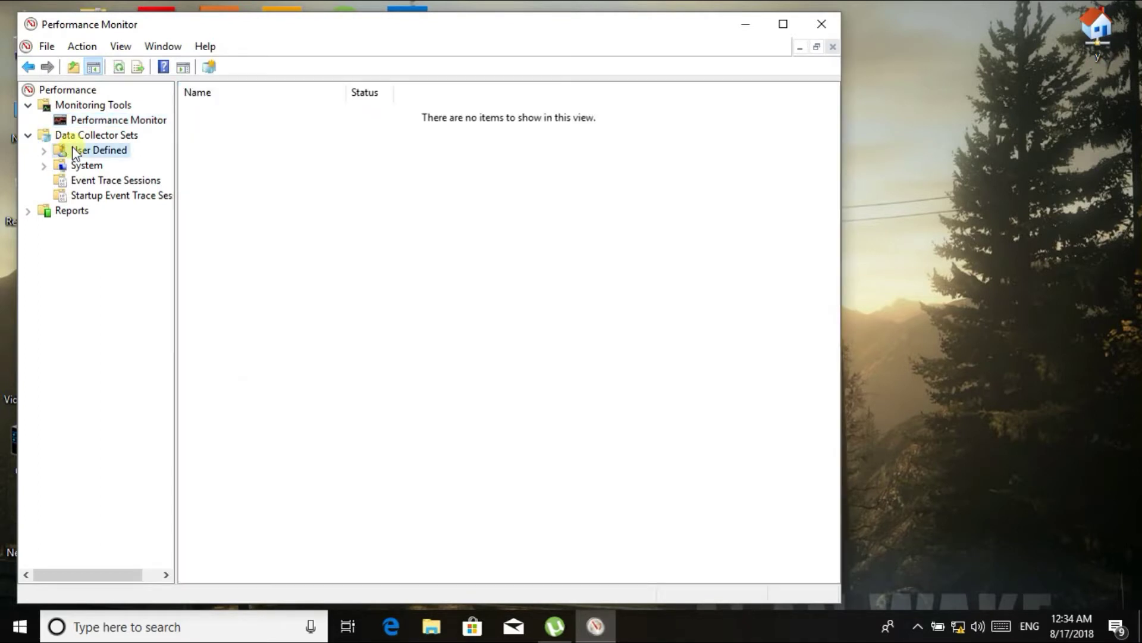
pyautogui.rightClick(360, 163)
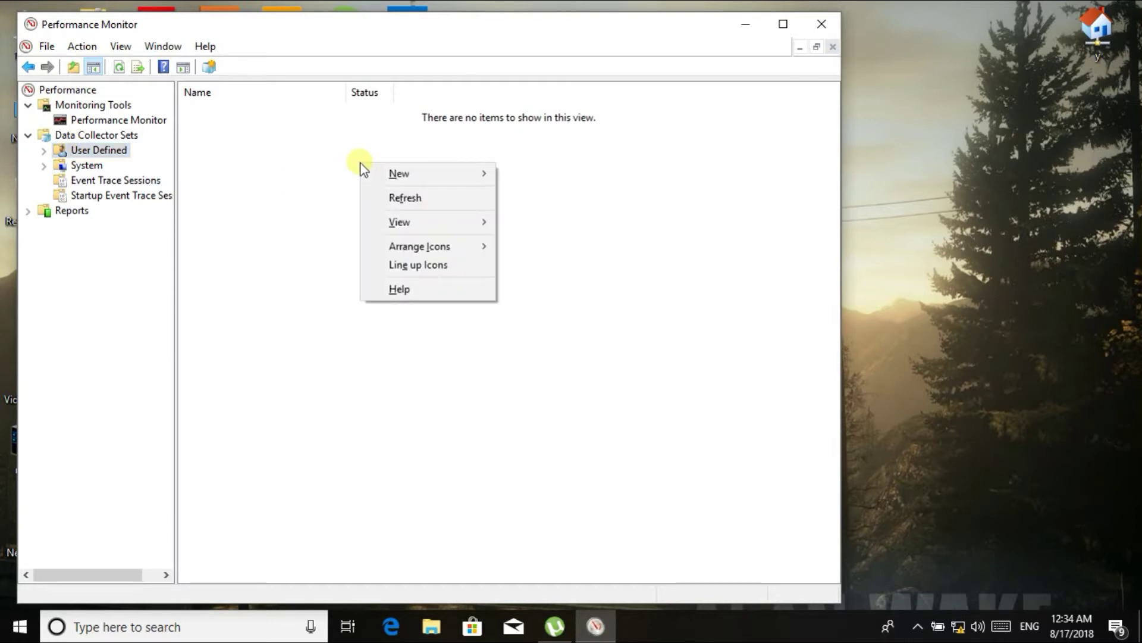
pyautogui.moveTo(402, 173)
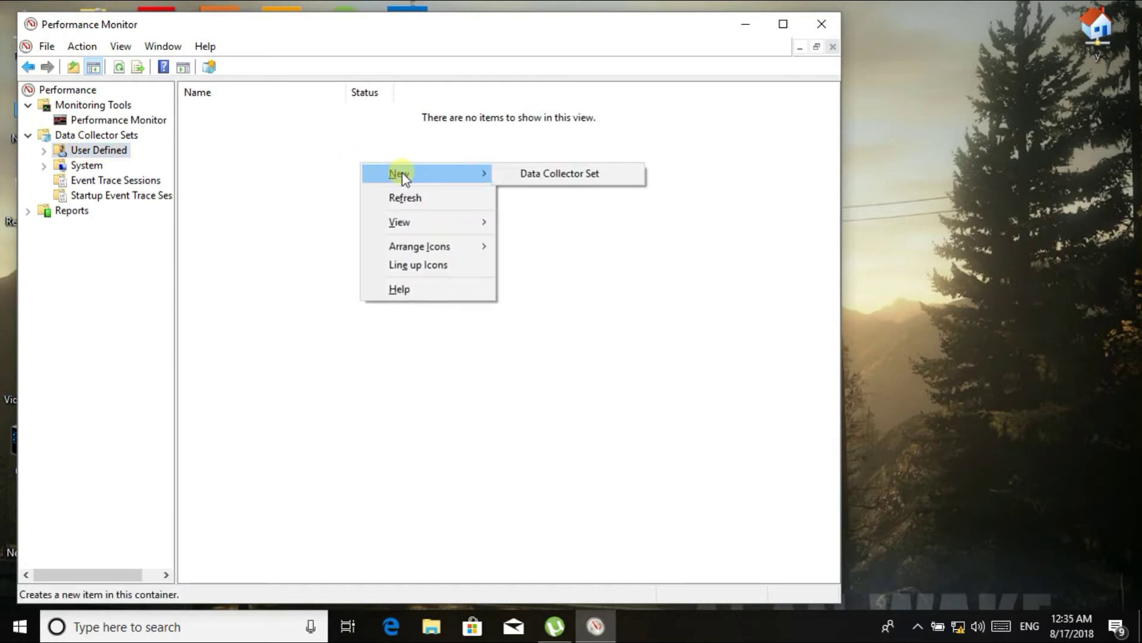
pyautogui.click(531, 175)
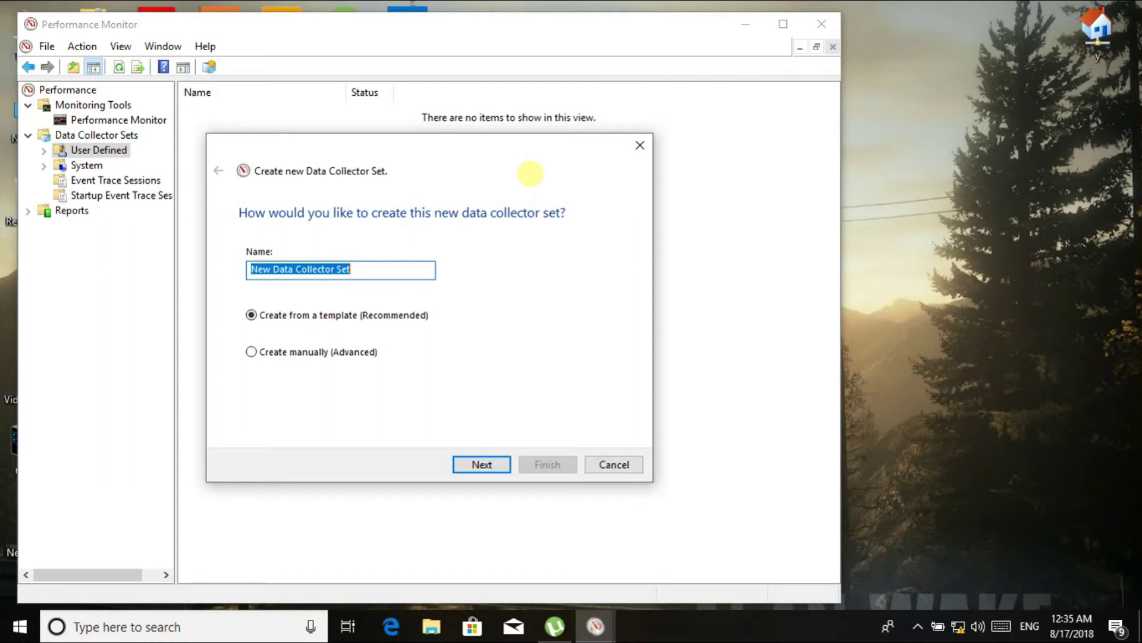
pyautogui.write('cpu')
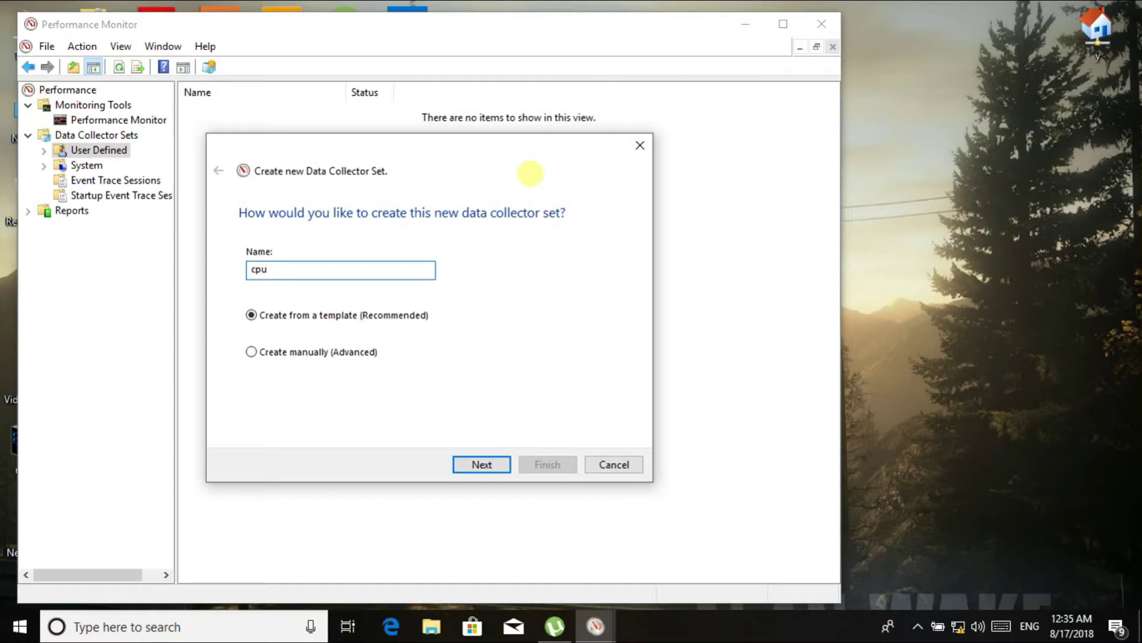
pyautogui.press('BackSpace')
pyautogui.press('BackSpace')
pyautogui.press('BackSpace')
pyautogui.write('Cpu')
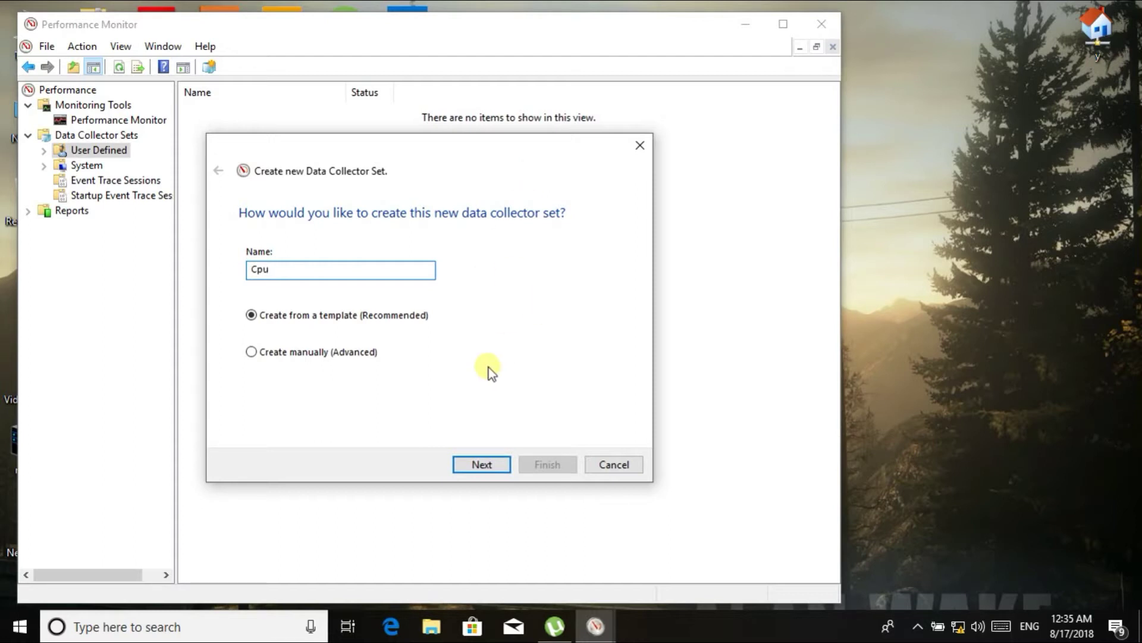
# Choose manual creation for the data collector set and include performance counter data logs
pyautogui.click(276, 354)
pyautogui.click(478, 466)
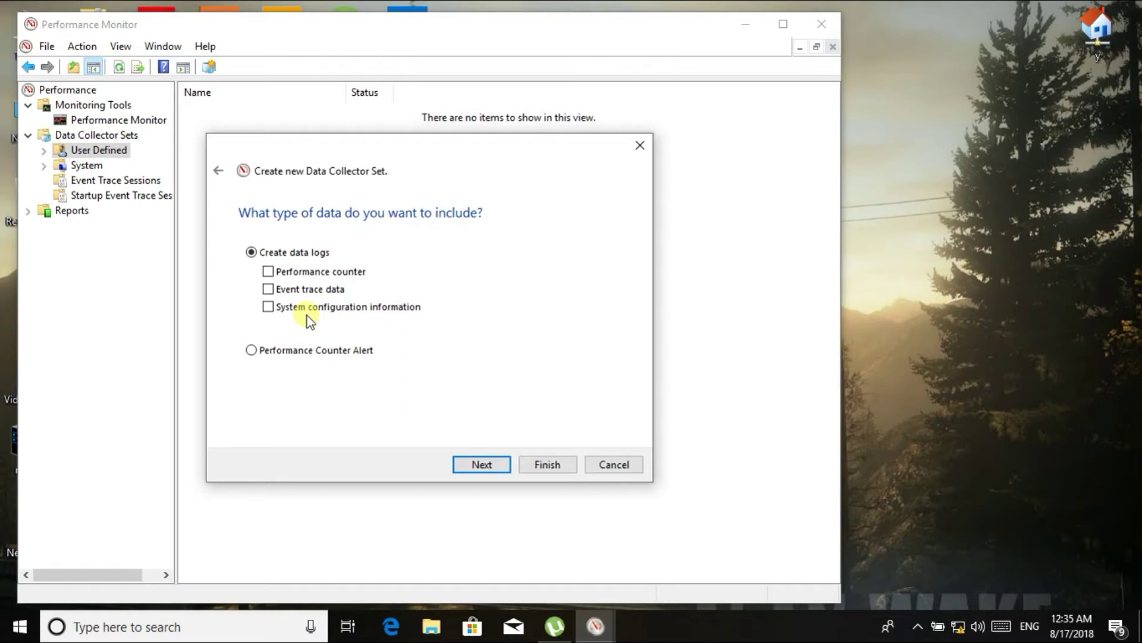
pyautogui.click(269, 272)
pyautogui.click(472, 470)
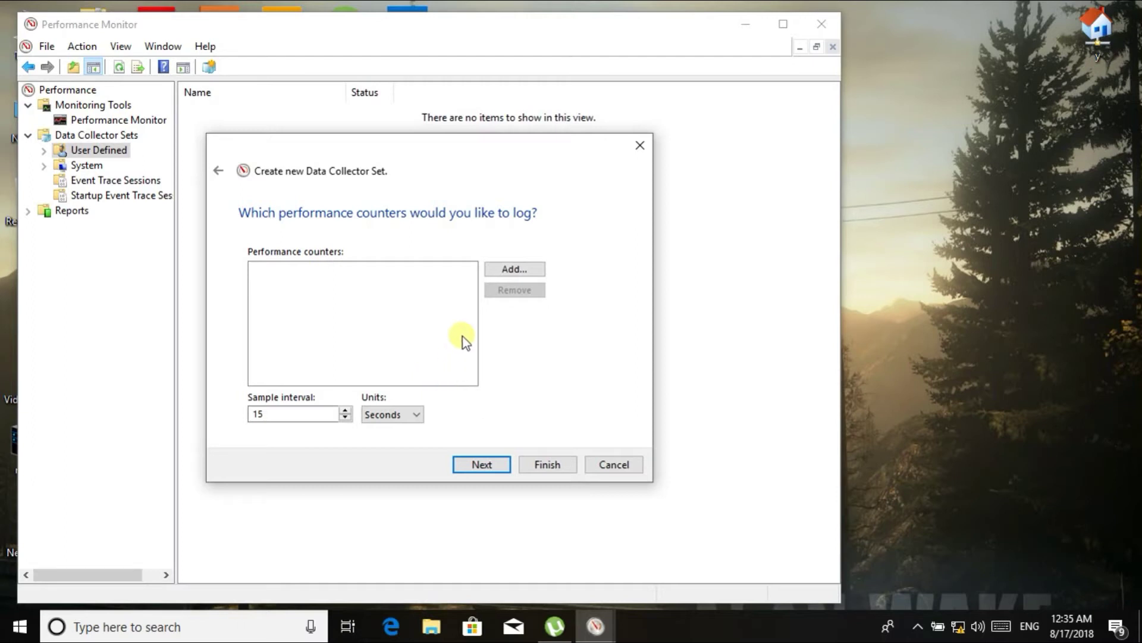
# Add all Processor counters for instance 3 to the counters logged by the data collector set
pyautogui.click(505, 269)
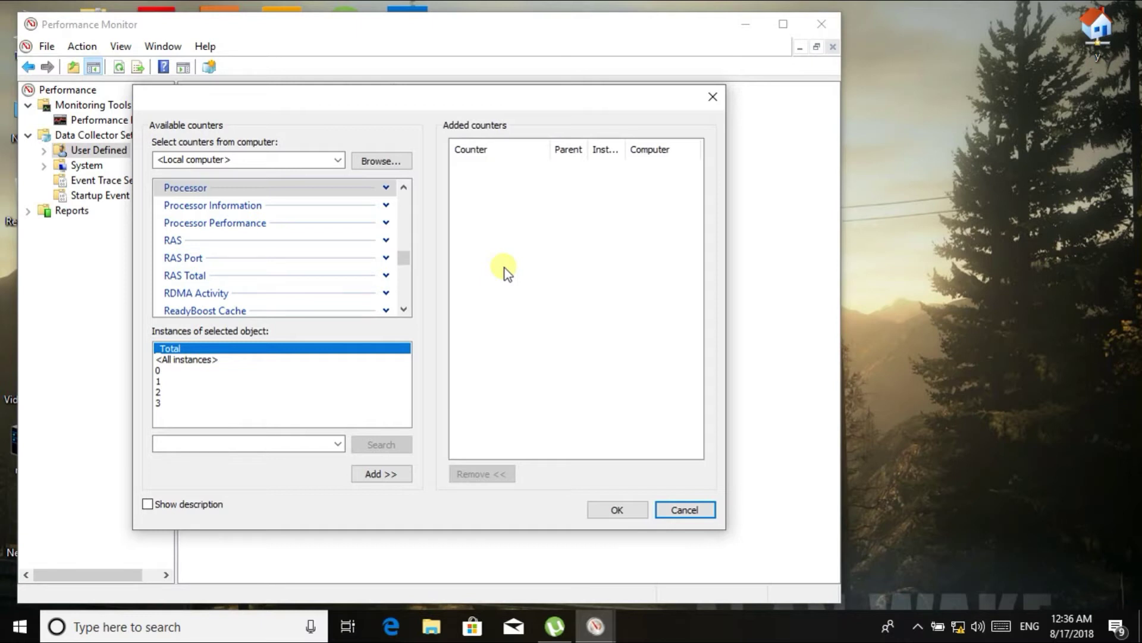
pyautogui.click(181, 187)
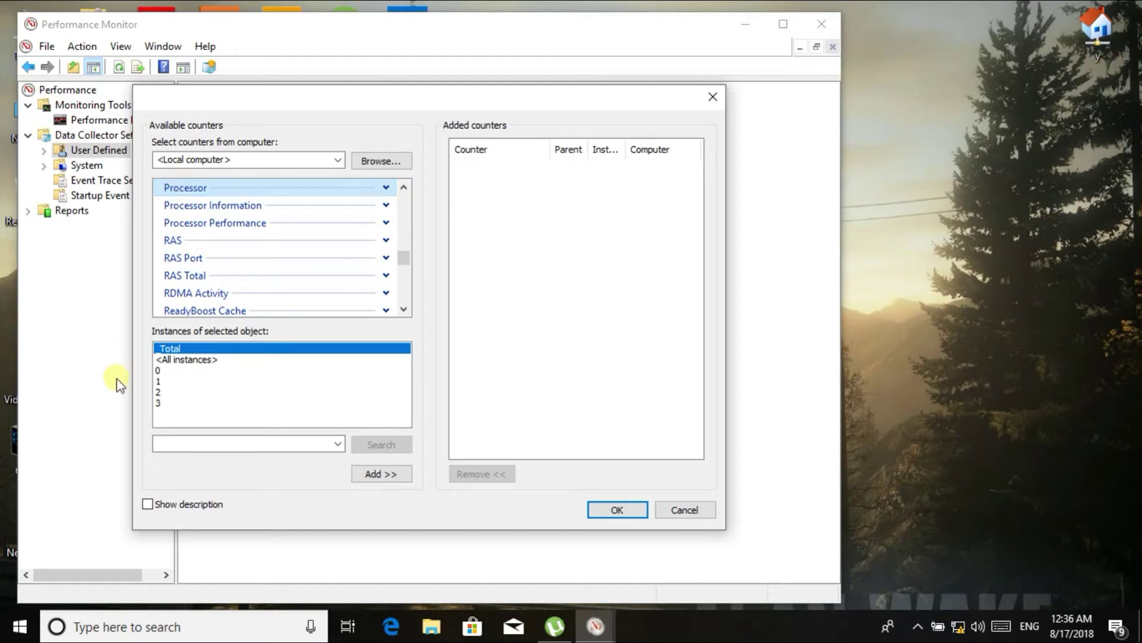
pyautogui.click(158, 403)
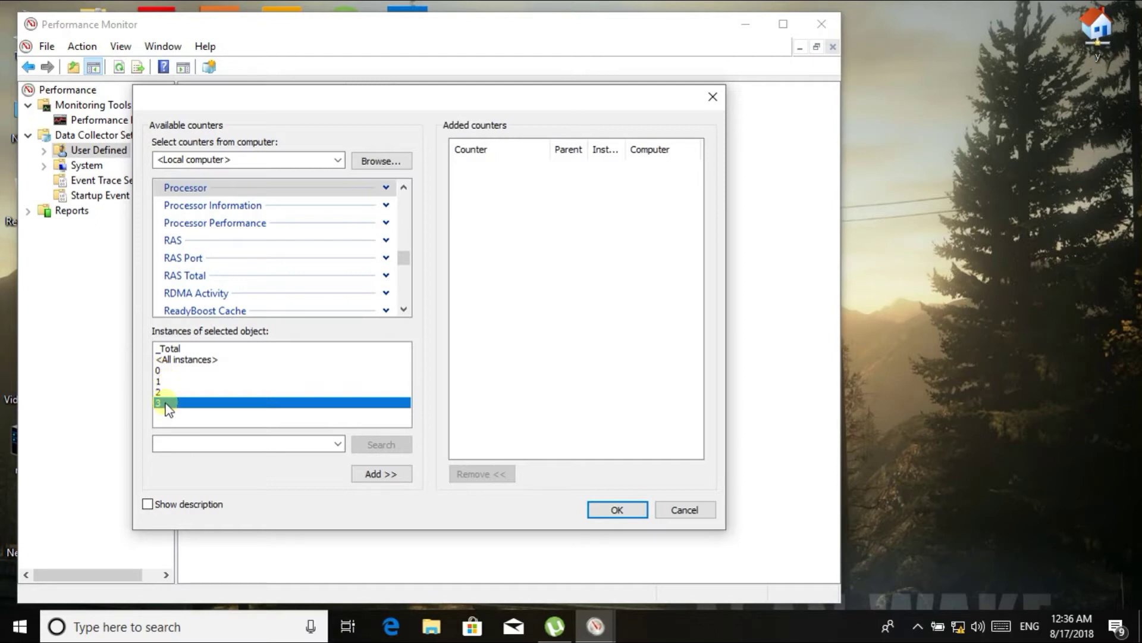
pyautogui.click(375, 474)
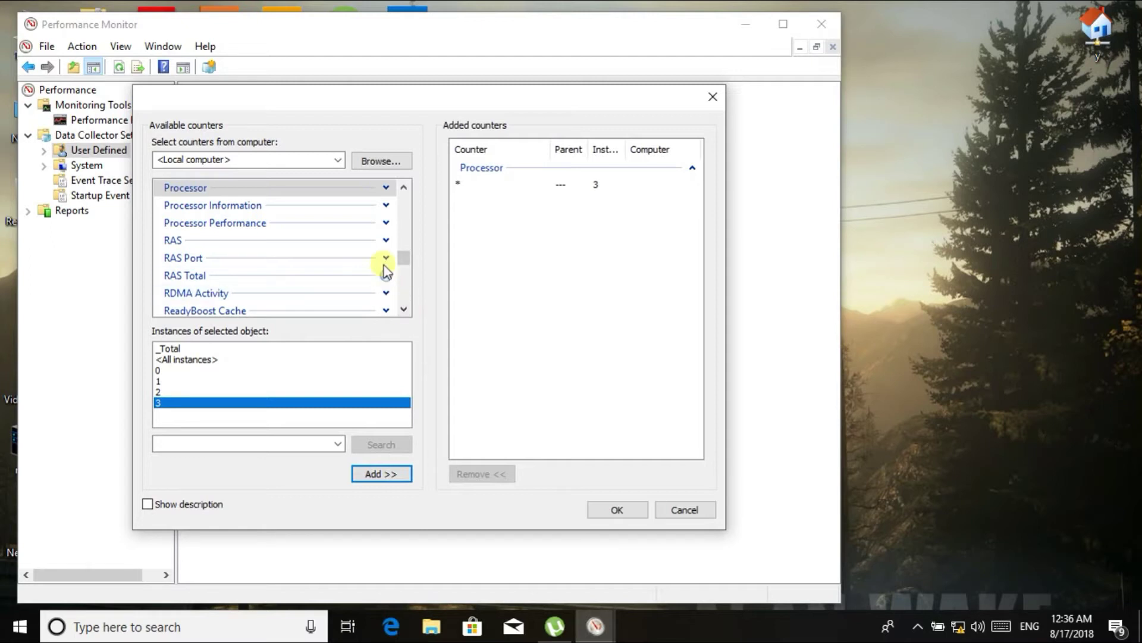
# Add the Process object's Thread Count counter for the _Total instance and confirm the counter selection
pyautogui.click(404, 188)
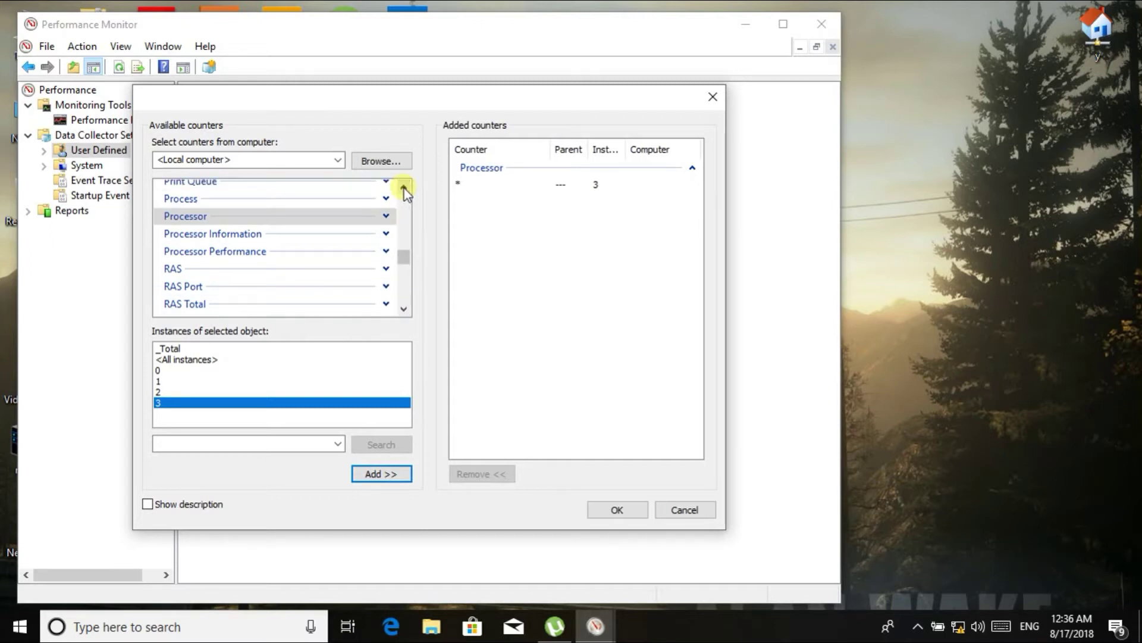
pyautogui.click(305, 201)
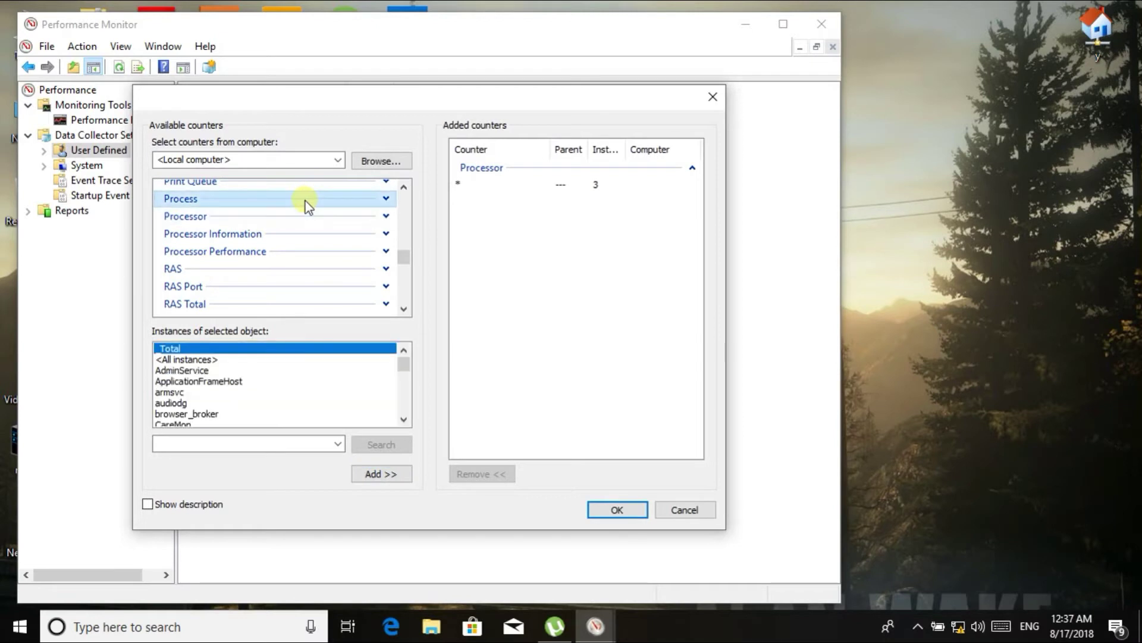
pyautogui.click(386, 200)
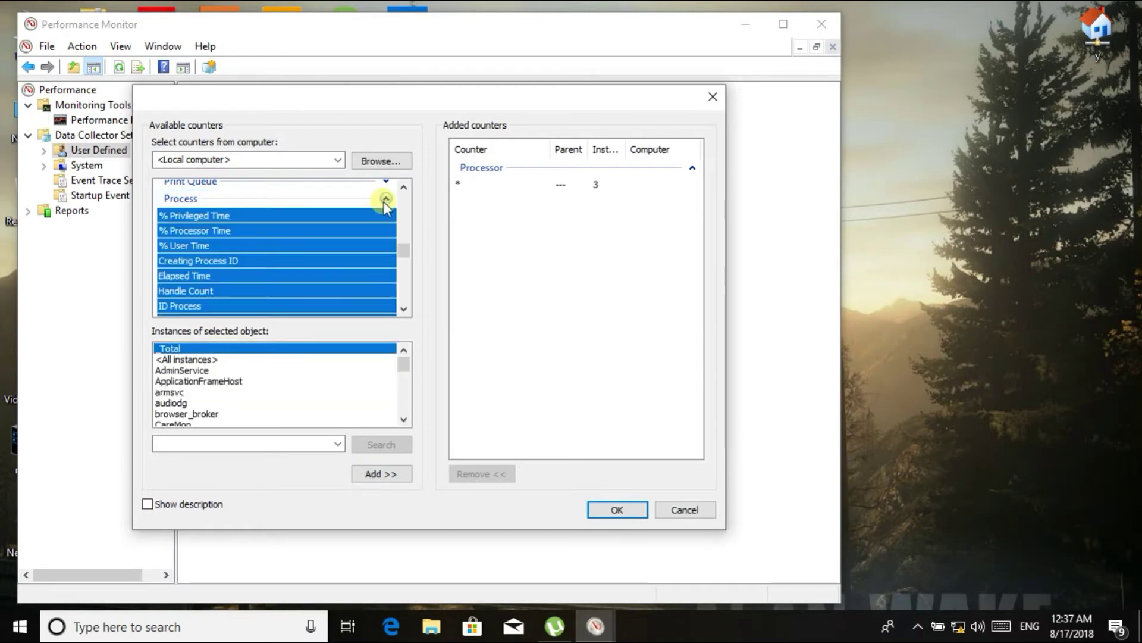
pyautogui.click(404, 309)
pyautogui.click(404, 308)
pyautogui.click(404, 309)
pyautogui.click(404, 309)
pyautogui.click(404, 309)
pyautogui.click(404, 309)
pyautogui.click(404, 309)
pyautogui.click(404, 309)
pyautogui.click(404, 309)
pyautogui.click(404, 309)
pyautogui.click(404, 308)
pyautogui.click(404, 308)
pyautogui.click(404, 309)
pyautogui.click(404, 309)
pyautogui.click(404, 309)
pyautogui.click(404, 309)
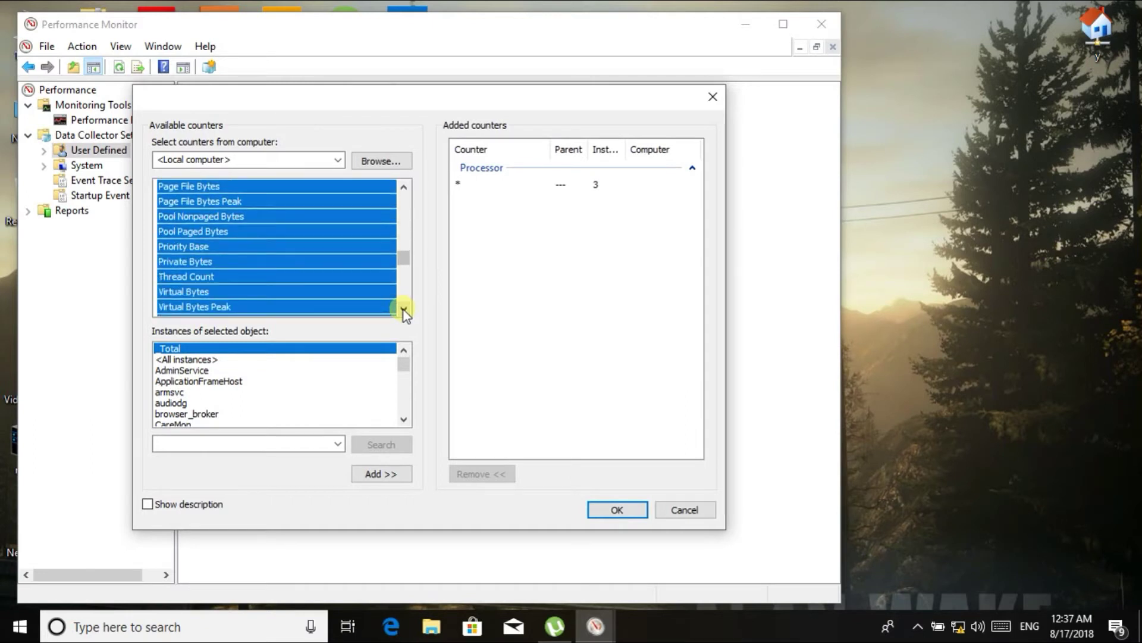
pyautogui.click(203, 277)
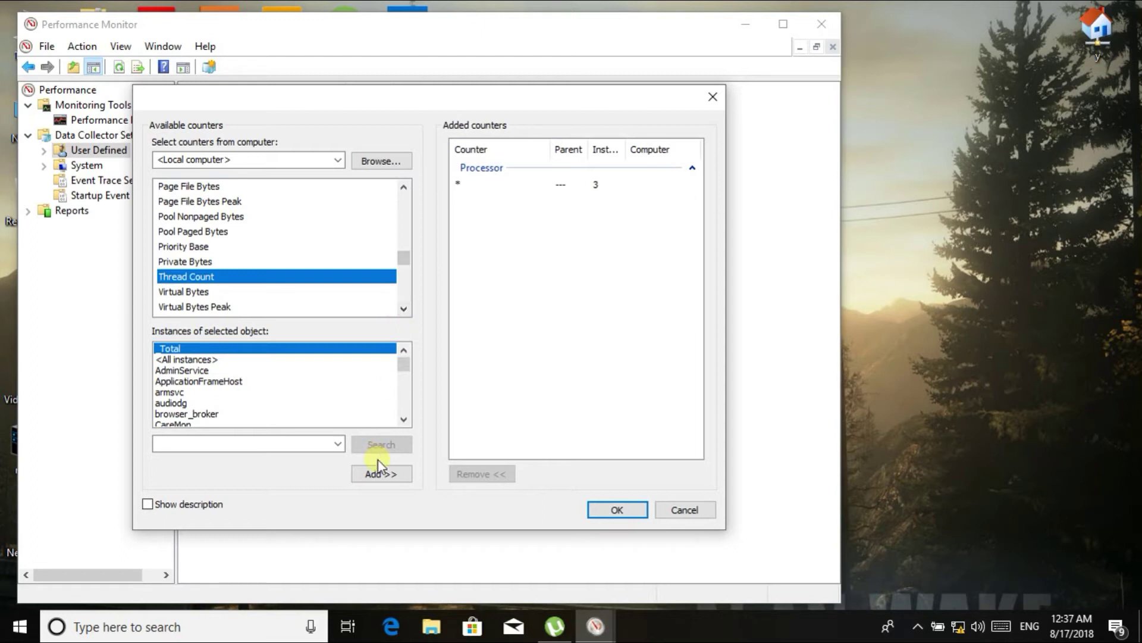
pyautogui.click(376, 475)
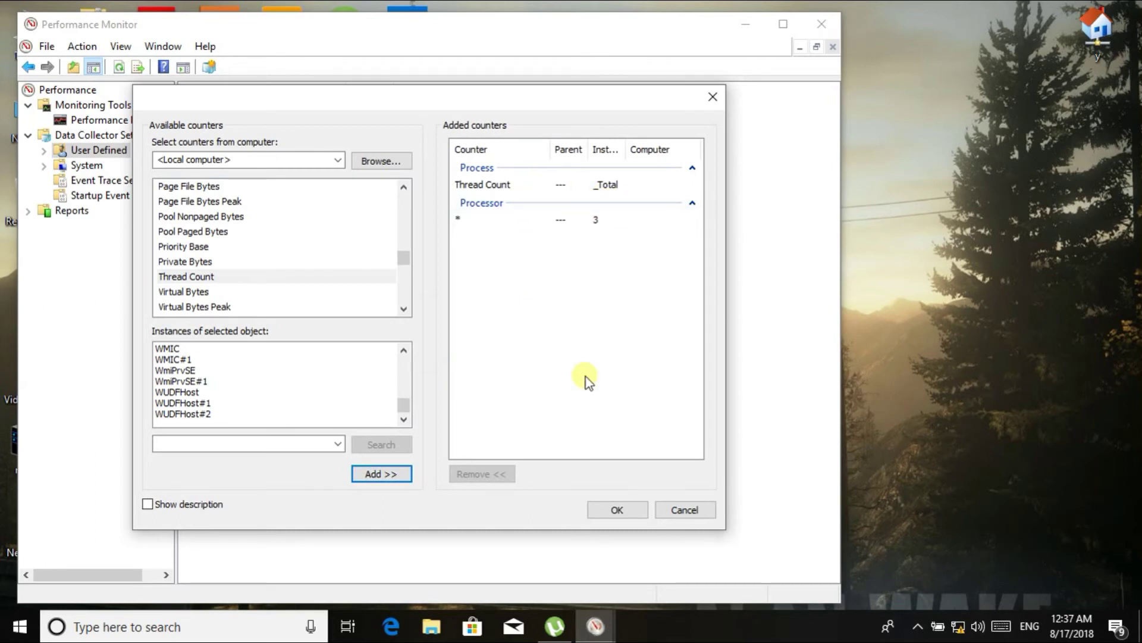
pyautogui.click(612, 510)
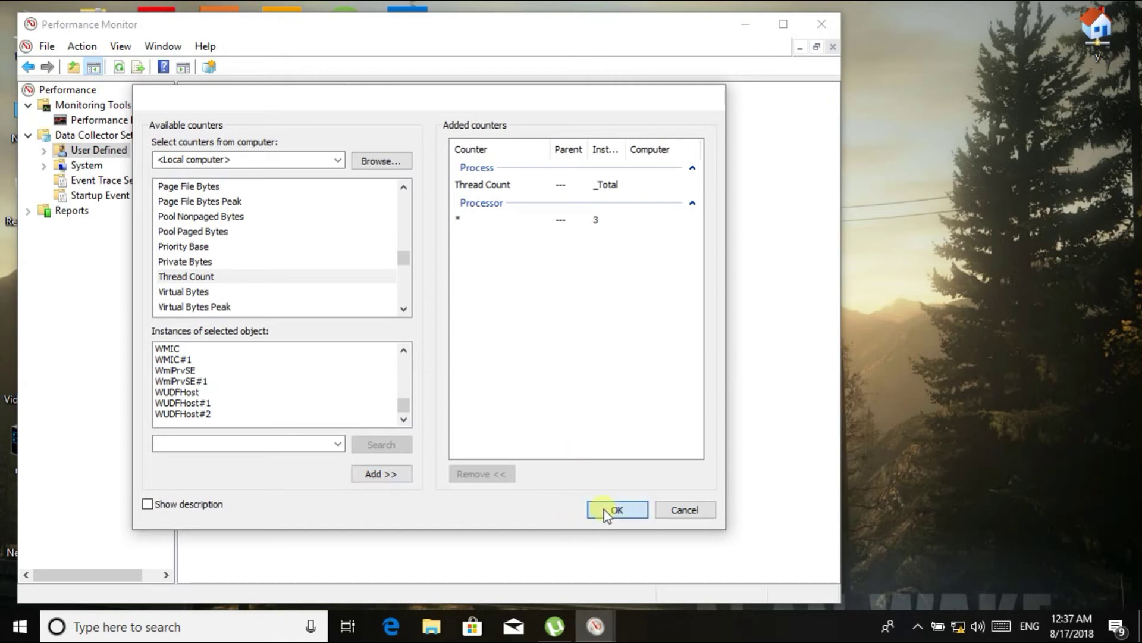
# Keep the default root directory, finish the data collector set with Save and close, and close Performance Monitor
pyautogui.click(481, 464)
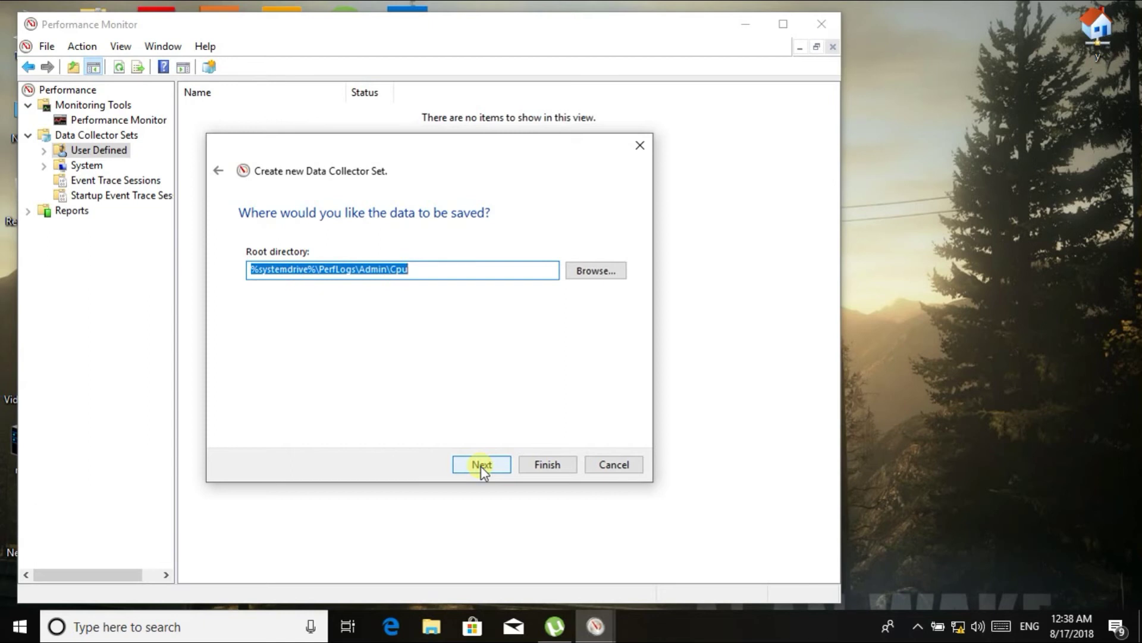
pyautogui.click(481, 464)
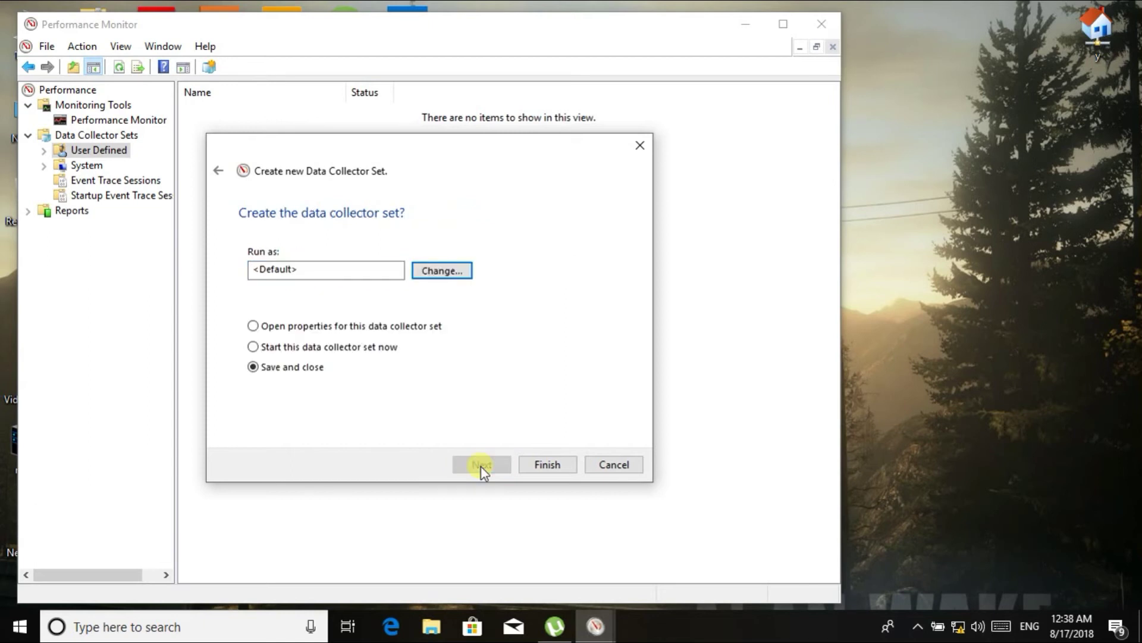
pyautogui.click(542, 464)
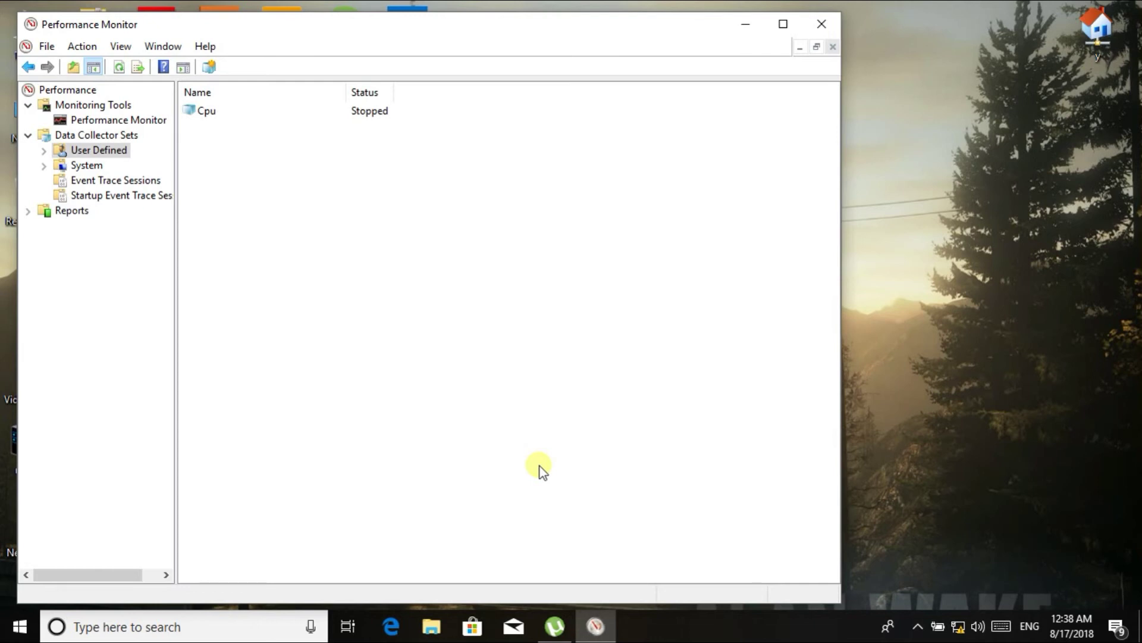
pyautogui.click(821, 24)
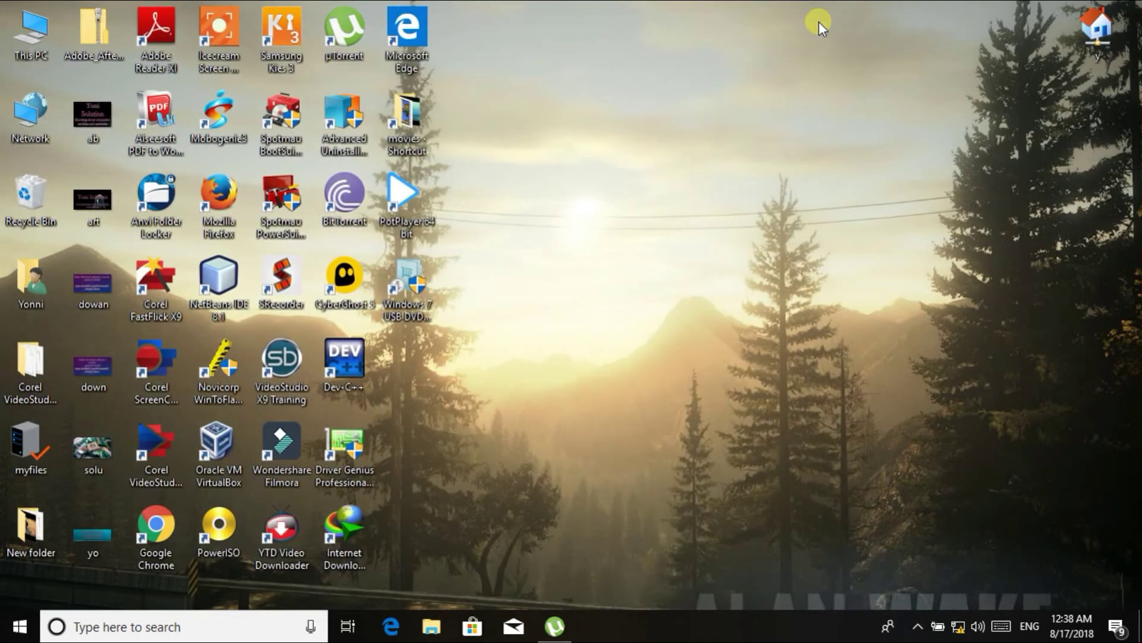
# Refresh the desktop and restart the computer through the Shut Down Windows dialog
pyautogui.rightClick(699, 147)
pyautogui.click(721, 190)
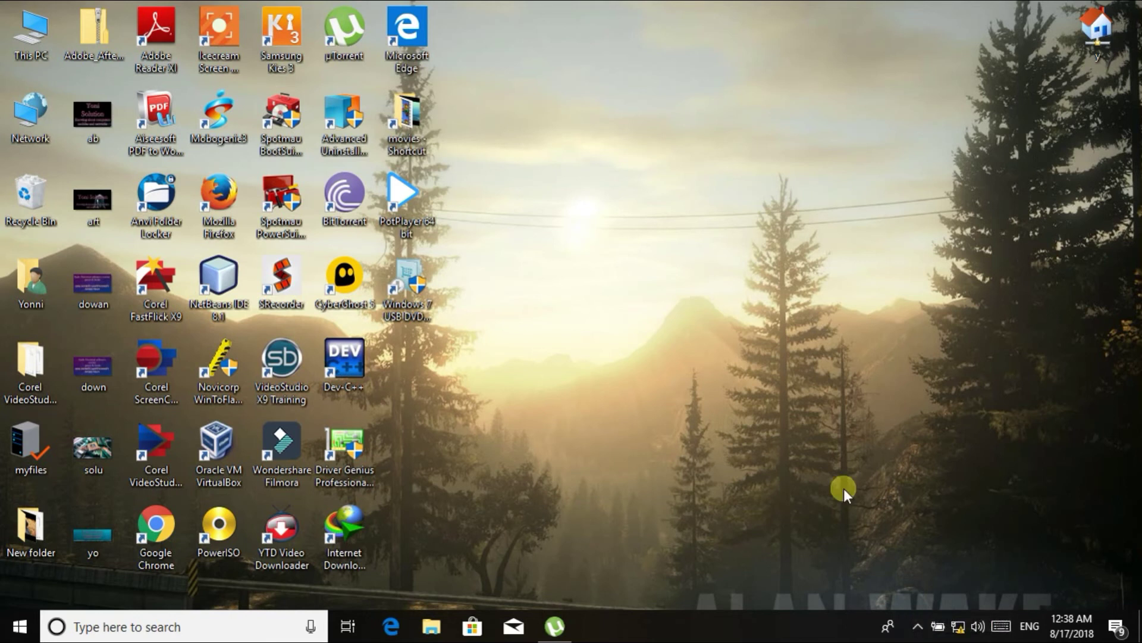
pyautogui.hotkey('alt', 'F4')
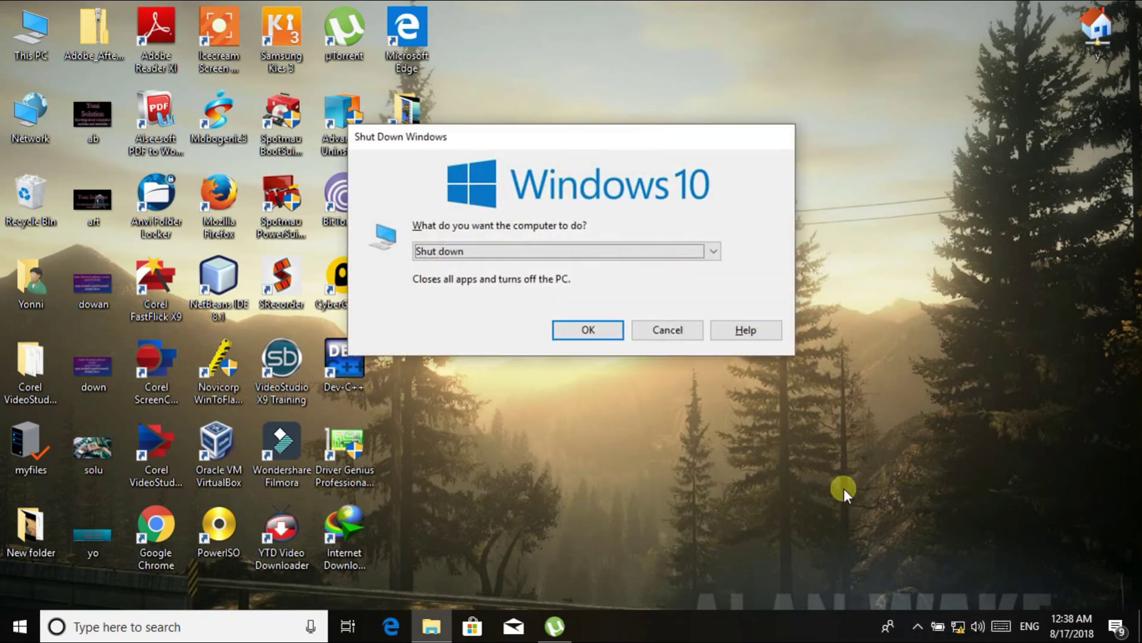
pyautogui.press('Down')
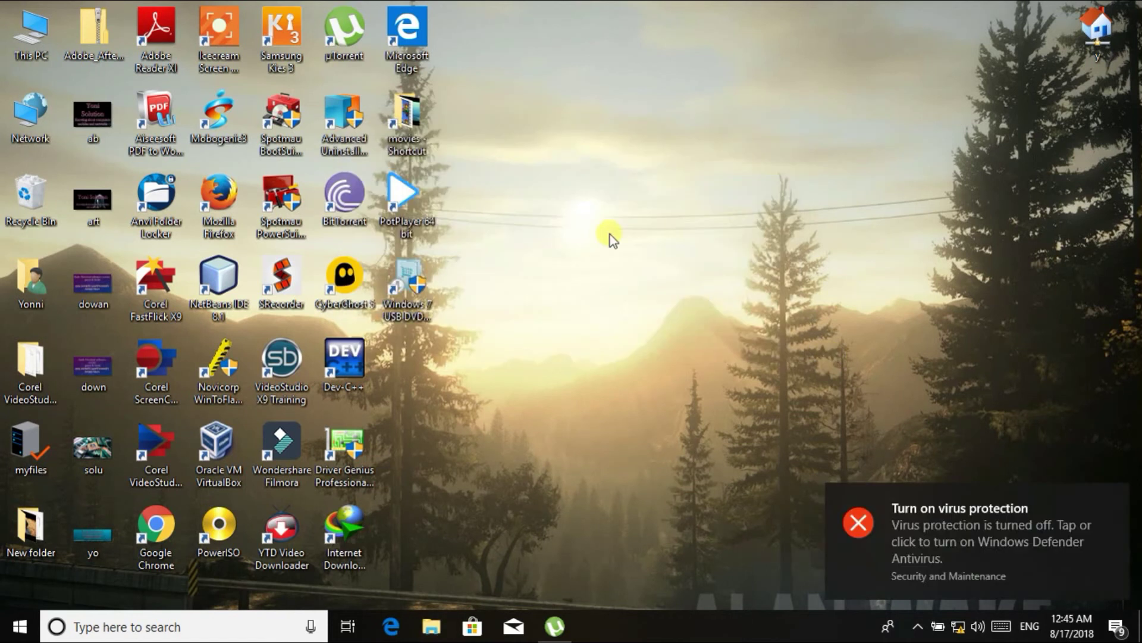
# Dismiss the virus protection notification and refresh the desktop
pyautogui.rightClick(573, 226)
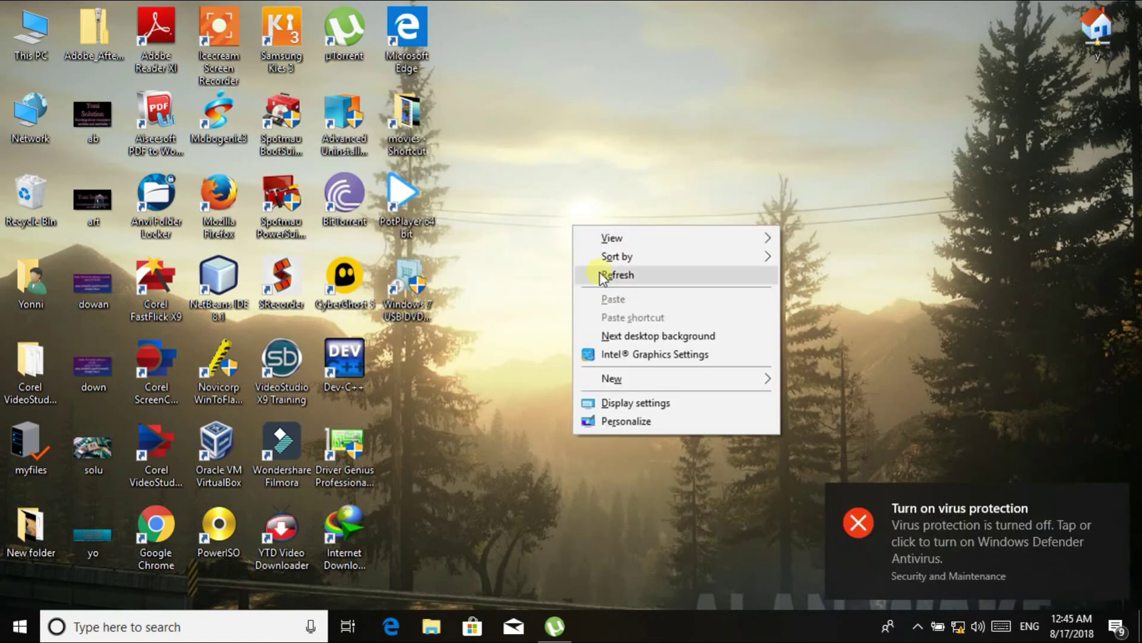
pyautogui.click(602, 275)
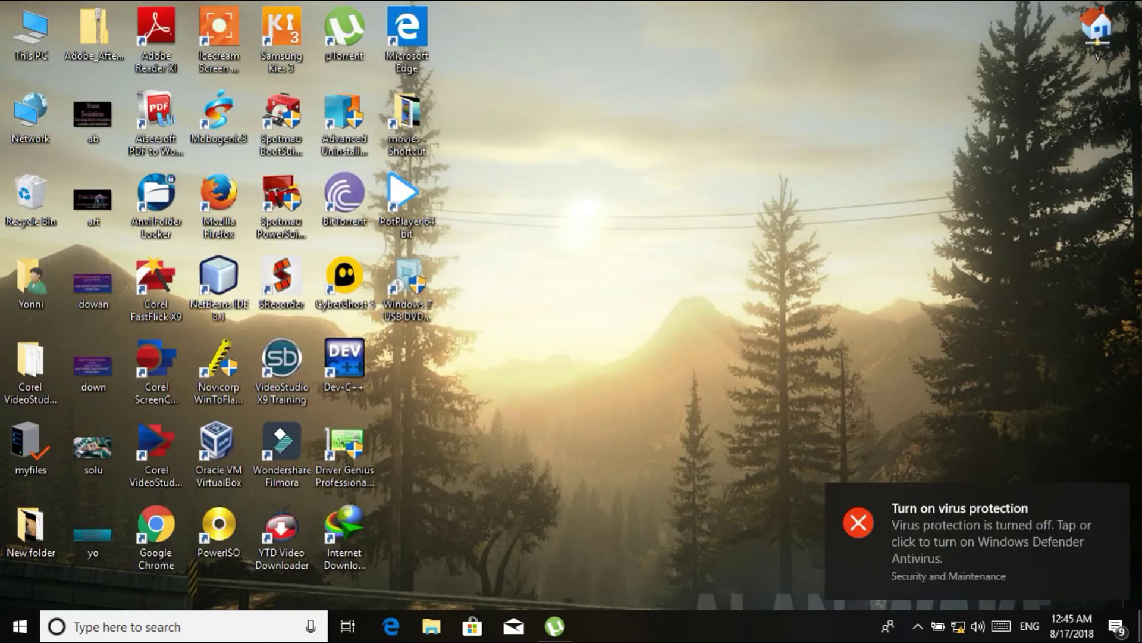
pyautogui.click(1110, 501)
pyautogui.rightClick(562, 154)
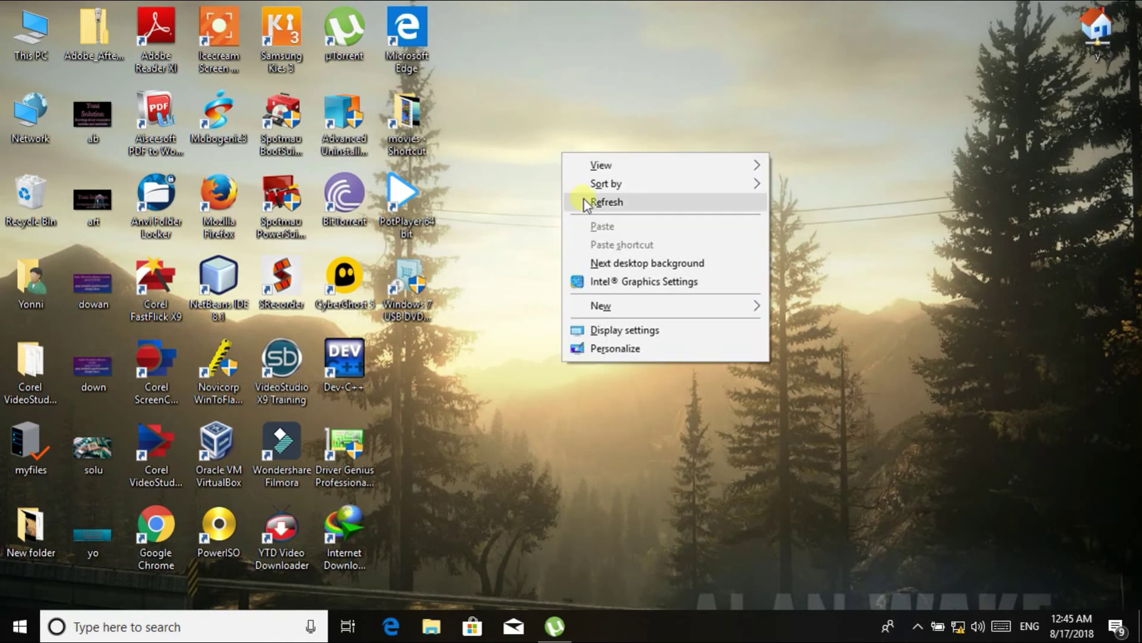
pyautogui.click(587, 204)
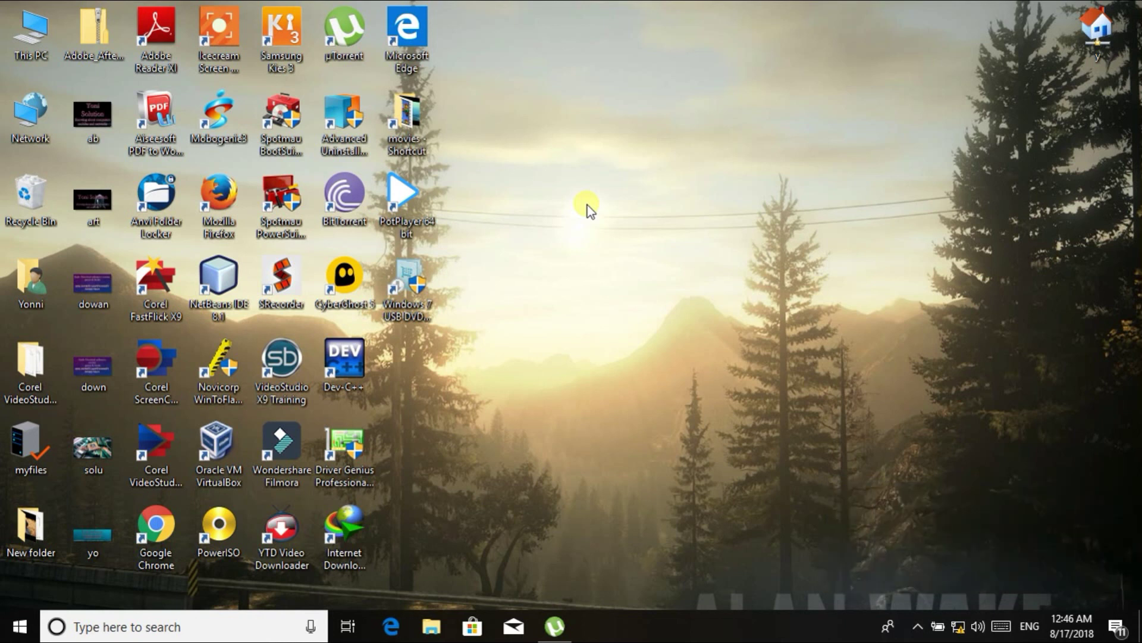
pyautogui.rightClick(647, 182)
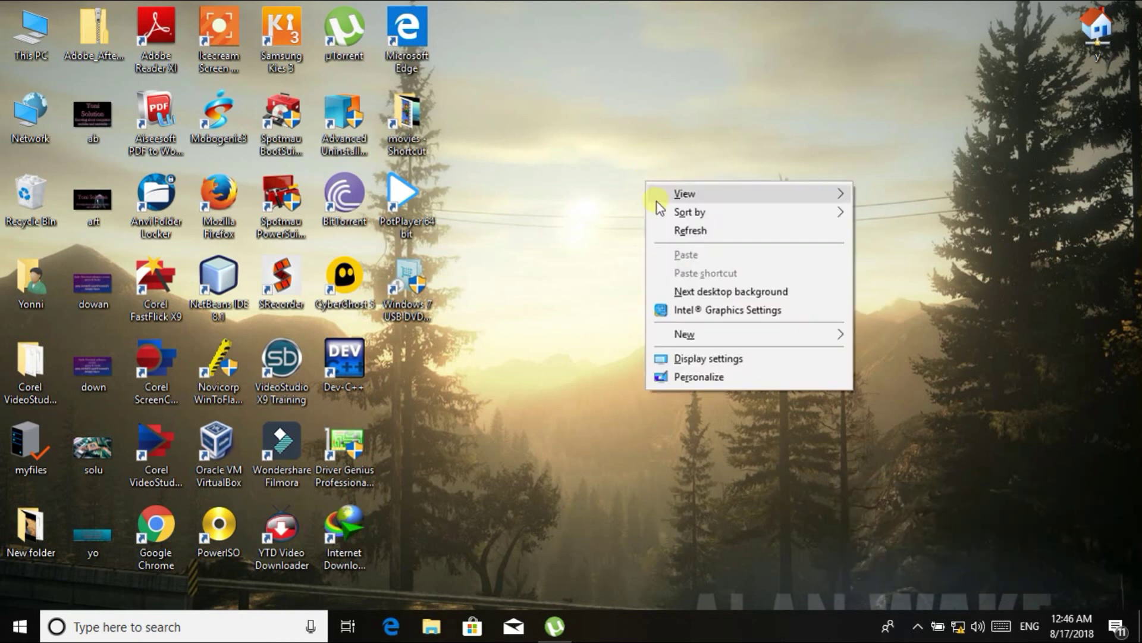
pyautogui.click(669, 231)
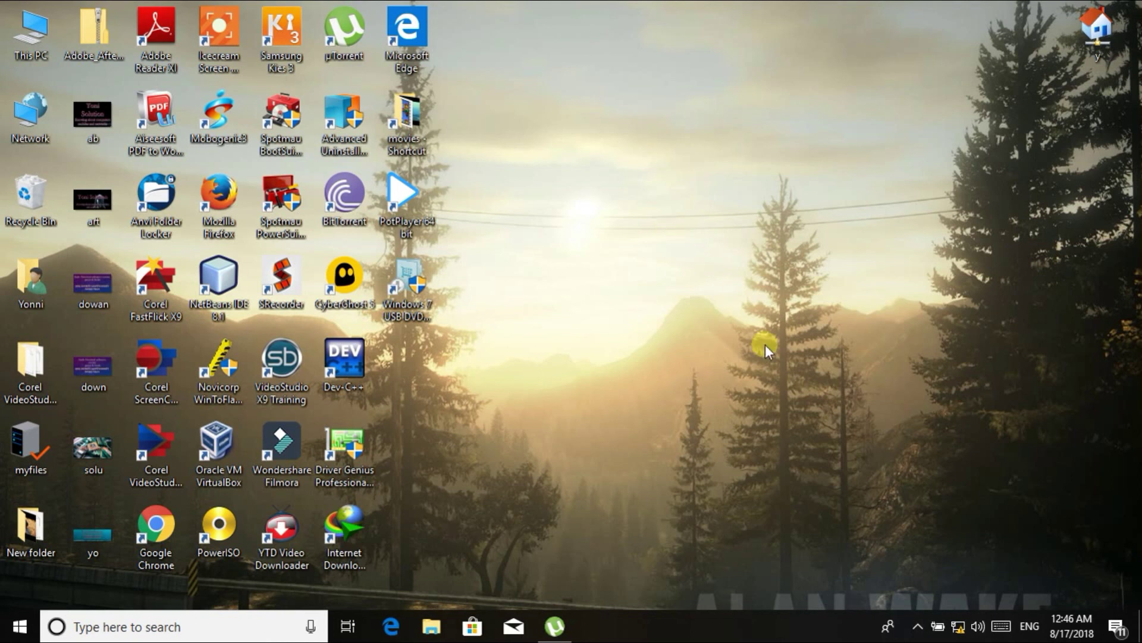
pyautogui.click(918, 626)
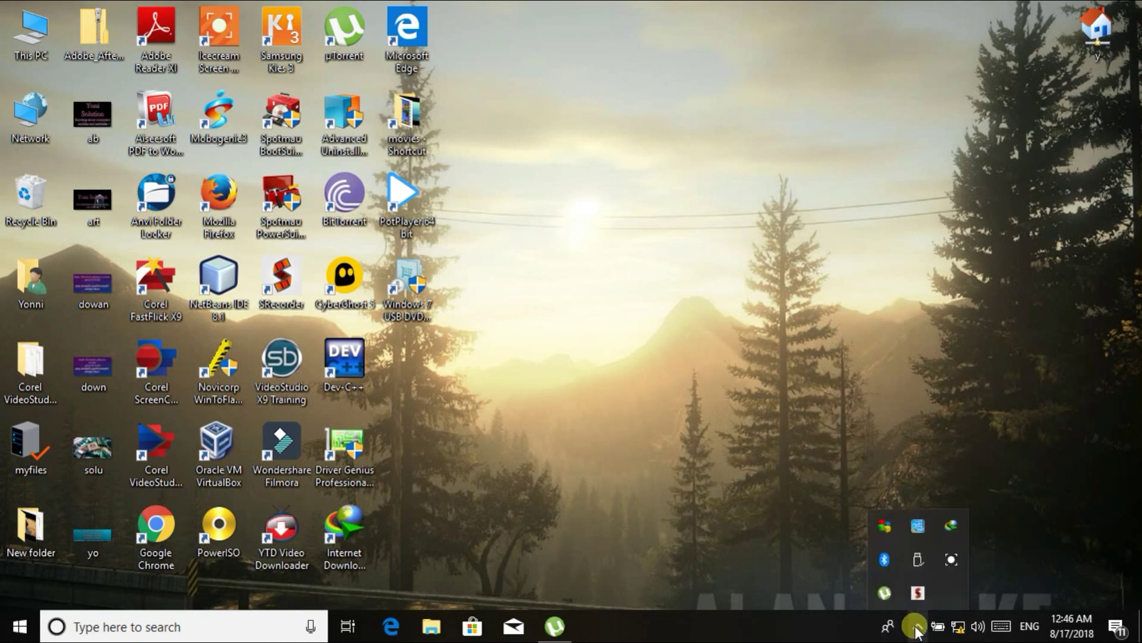
pyautogui.rightClick(952, 561)
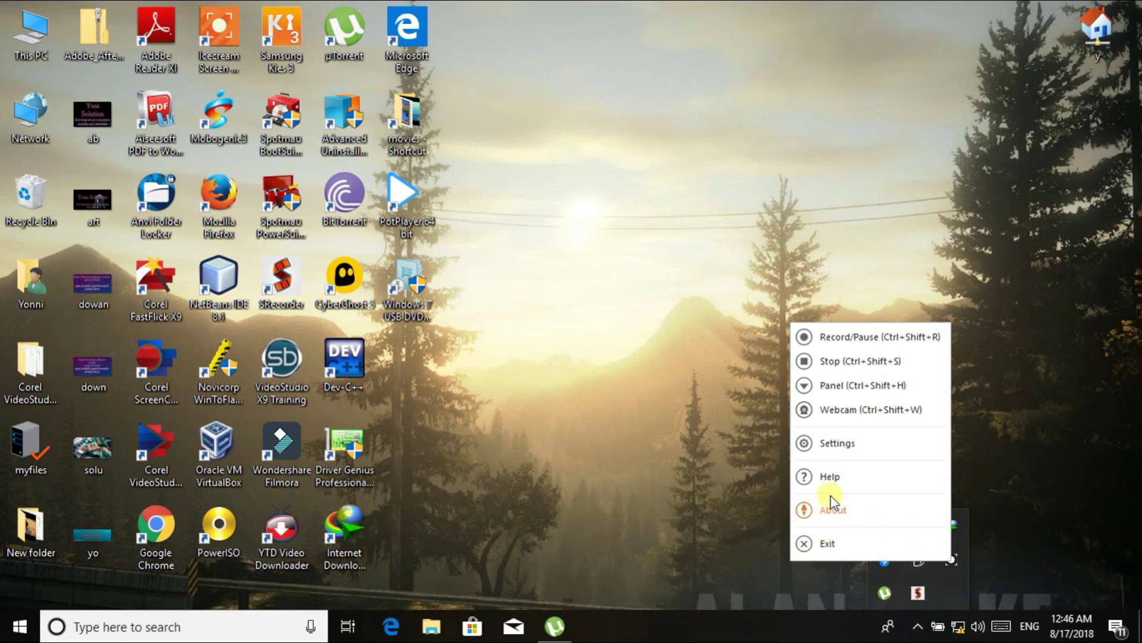